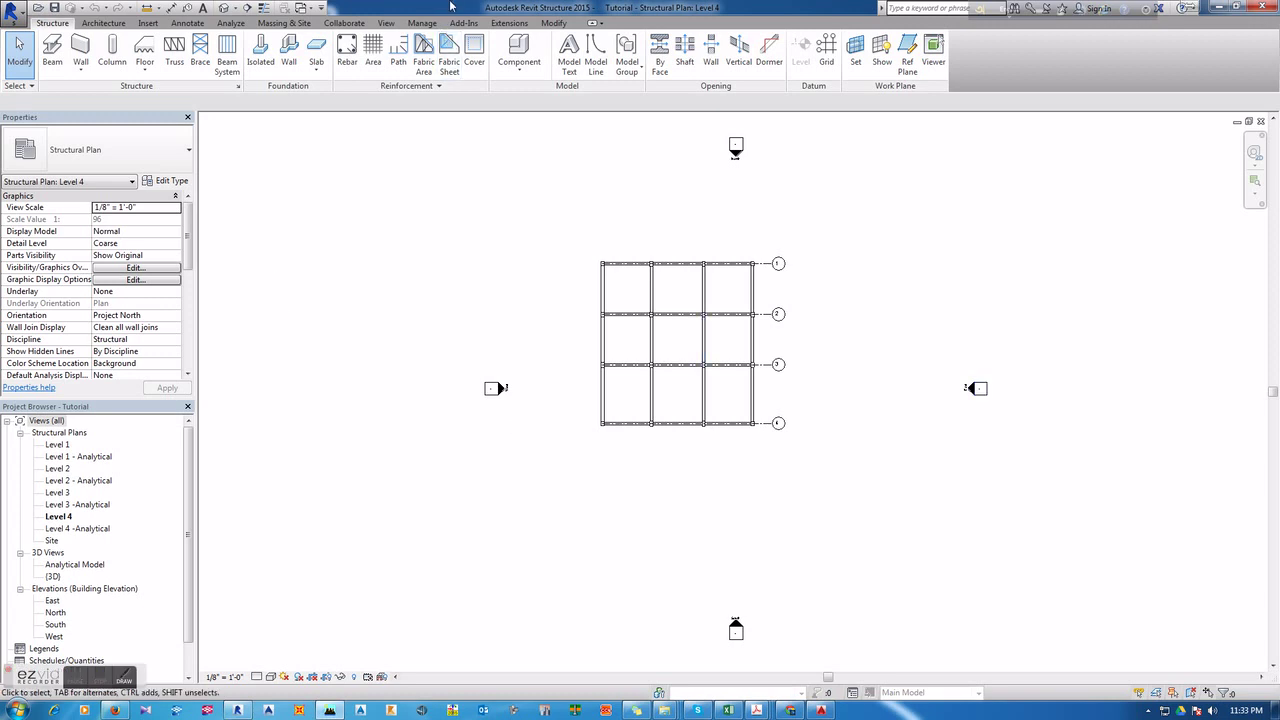
# Step: Look through the Level 2 plan and {3D} view, then open Level 3 zoomed on its beam grid
pyautogui.moveTo(420, 388)
pyautogui.mouseDown(button='middle')
pyautogui.moveTo(432, 384)
pyautogui.moveTo(372, 398)
pyautogui.mouseUp(button='middle')
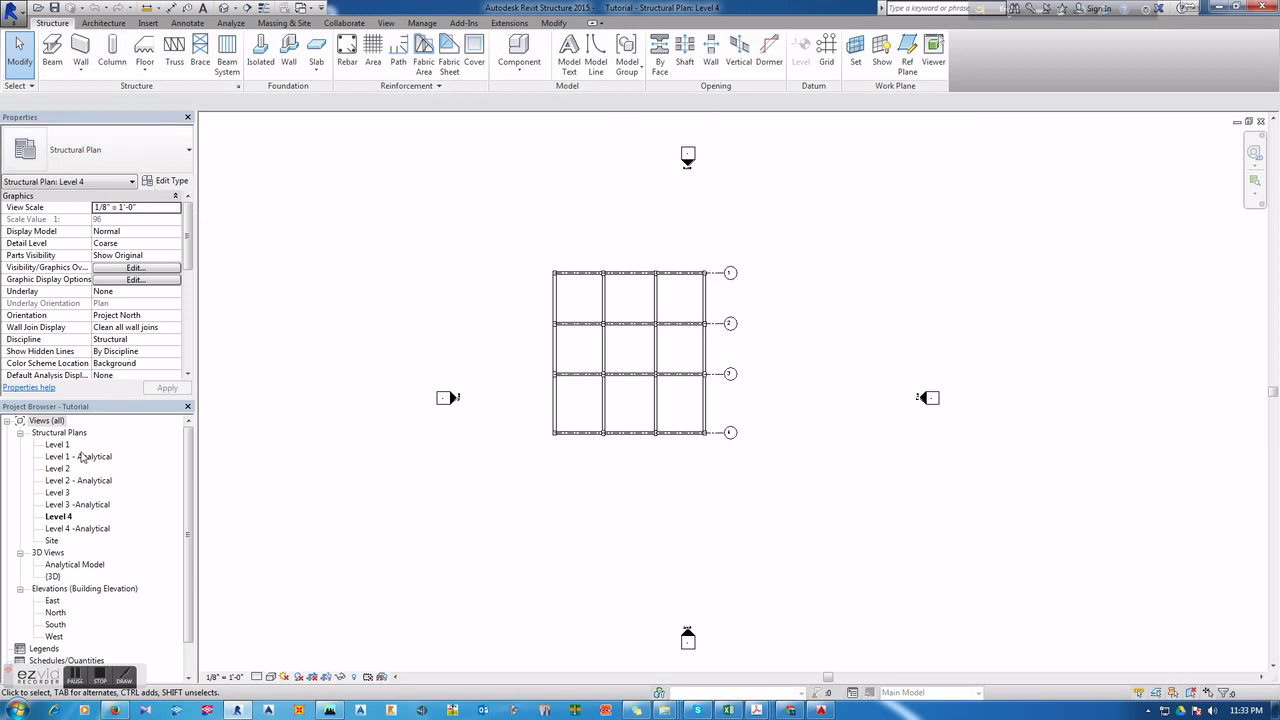
pyautogui.click(58, 469)
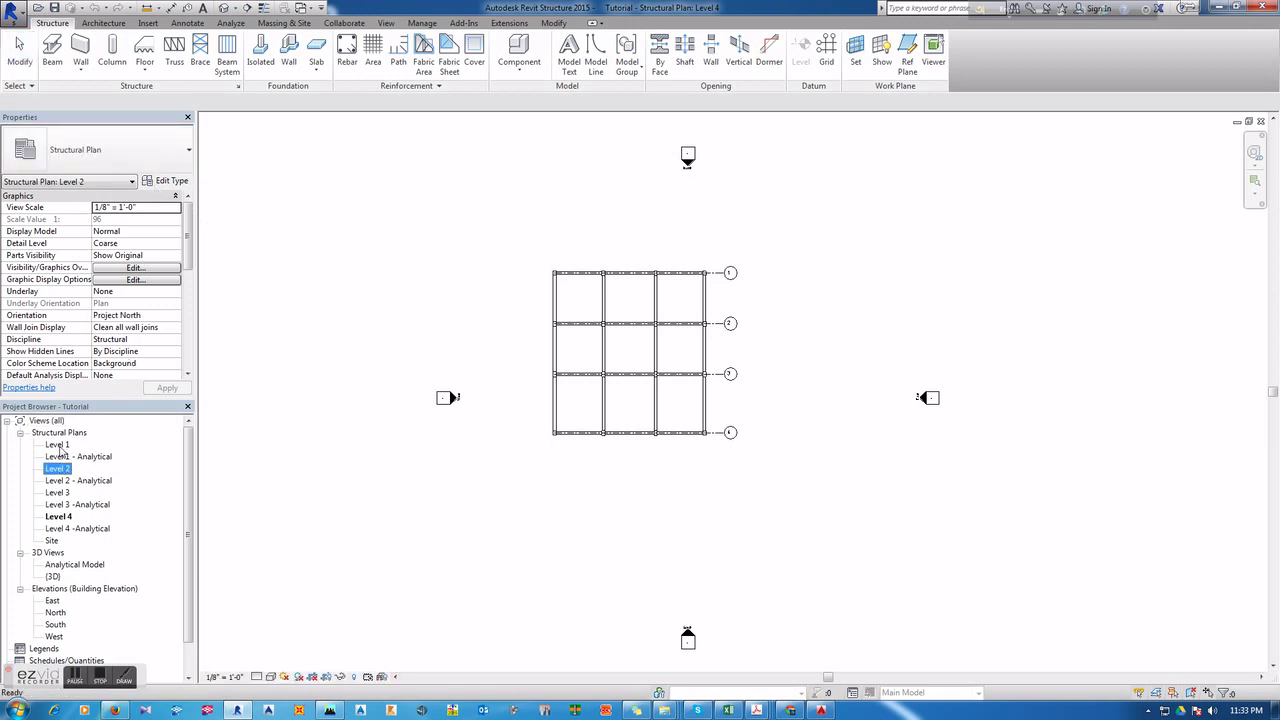
pyautogui.doubleClick(58, 469)
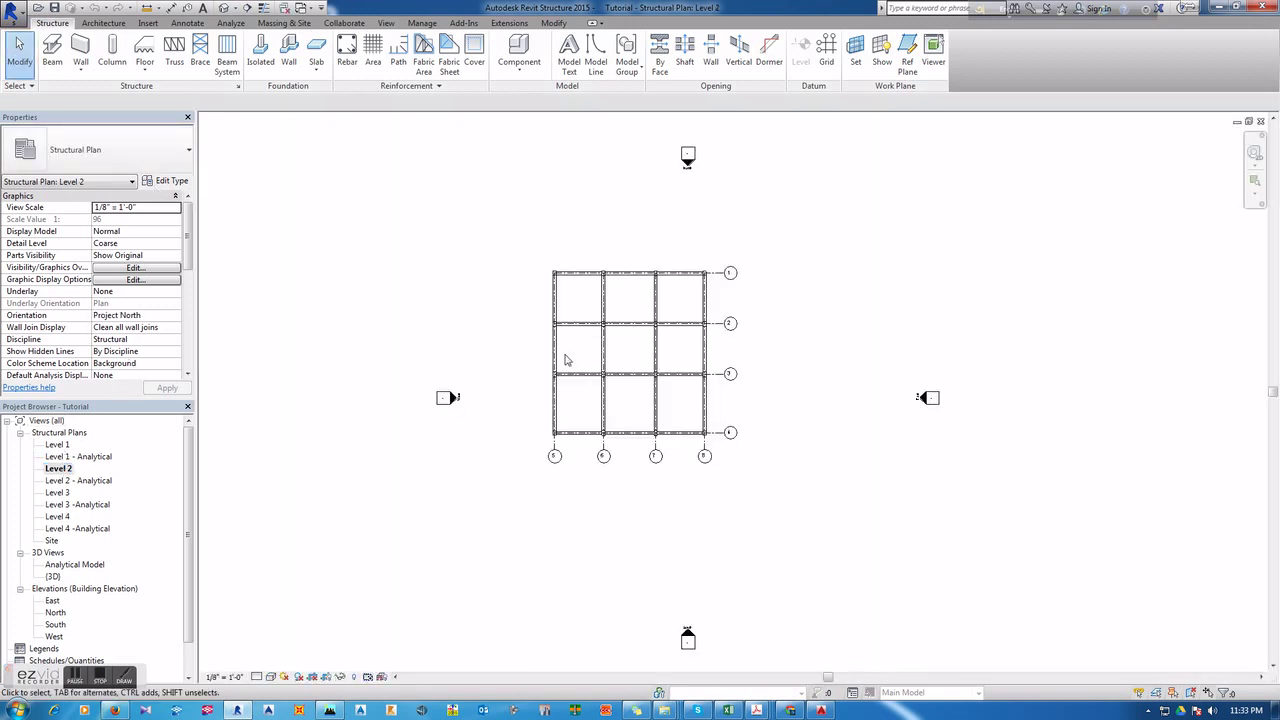
pyautogui.scroll(3, 543, 380)
pyautogui.click(226, 8)
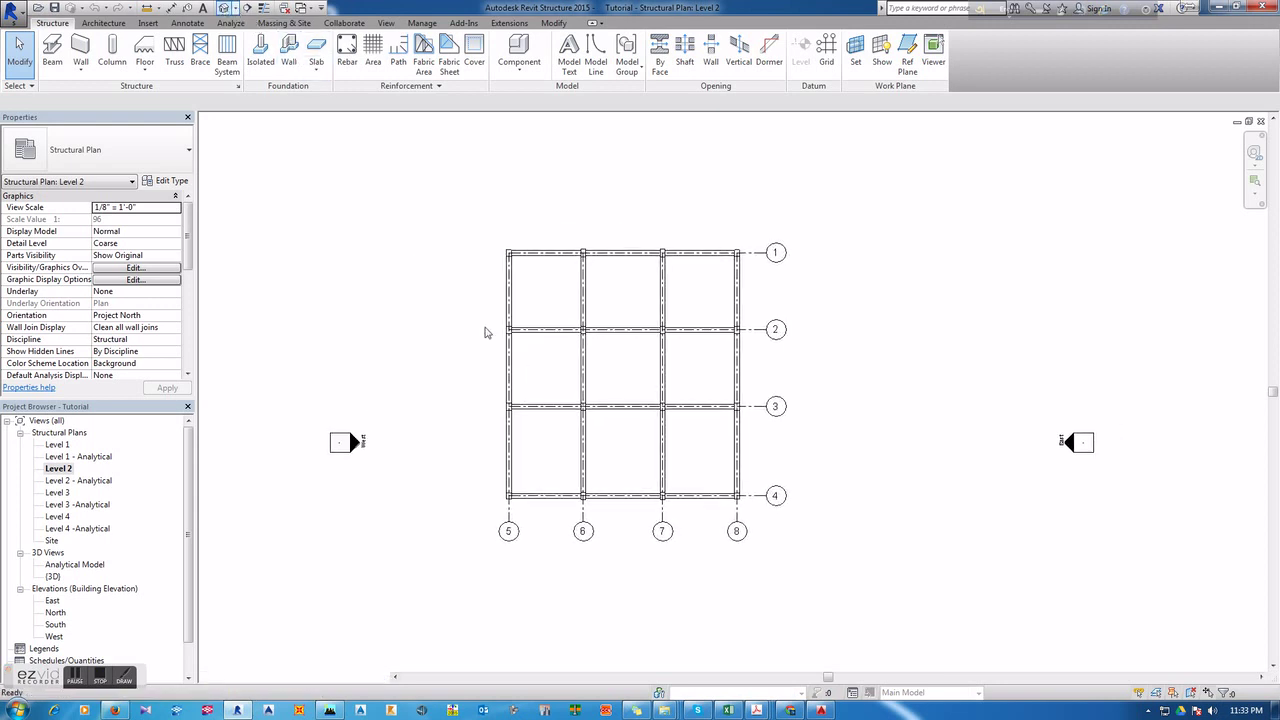
pyautogui.scroll(3, 626, 491)
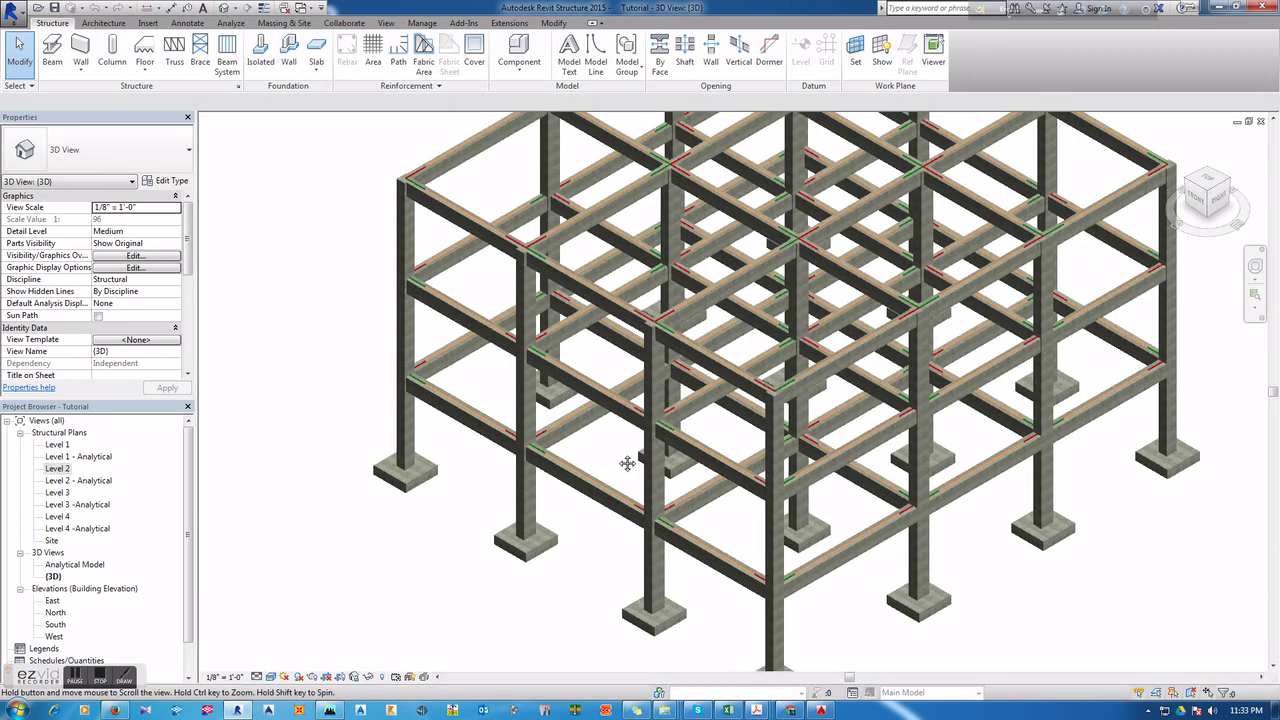
pyautogui.doubleClick(58, 492)
pyautogui.scroll(1, 451, 366)
pyautogui.scroll(2, 451, 366)
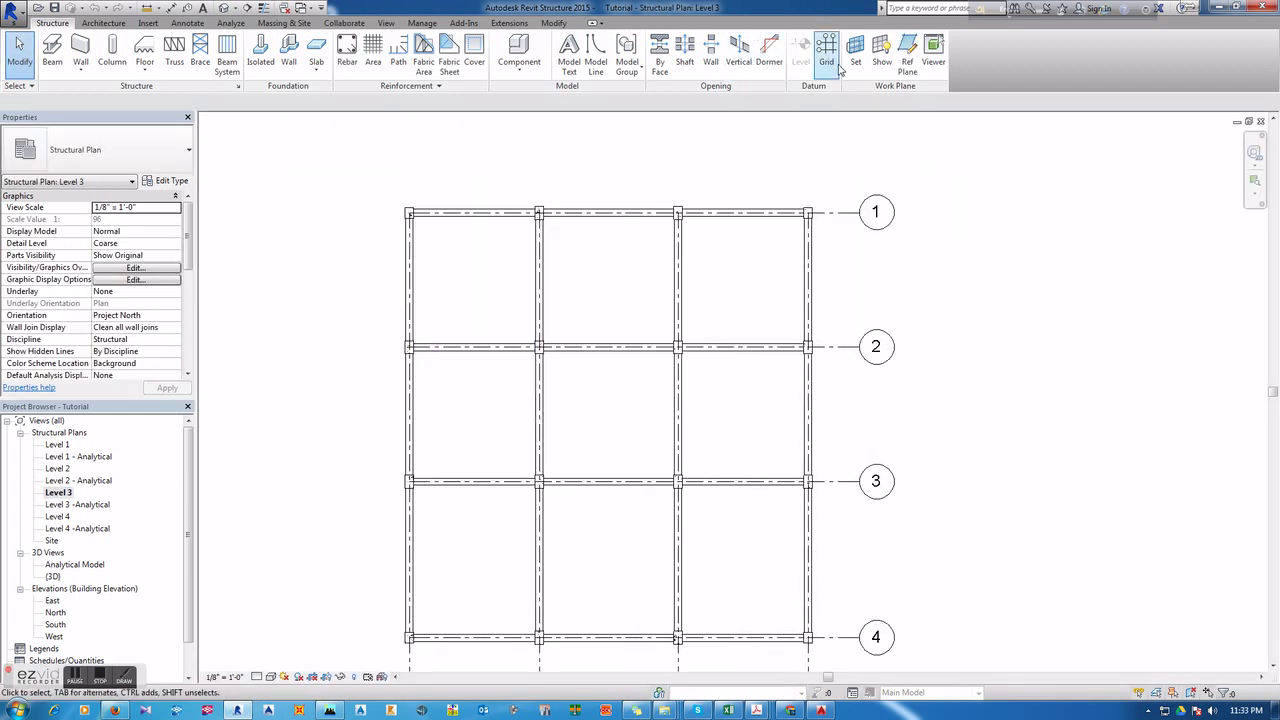
# Step: Start a structural floor on Level 3 with the 6" Concrete type and view its type properties
pyautogui.click(143, 68)
pyautogui.click(205, 100)
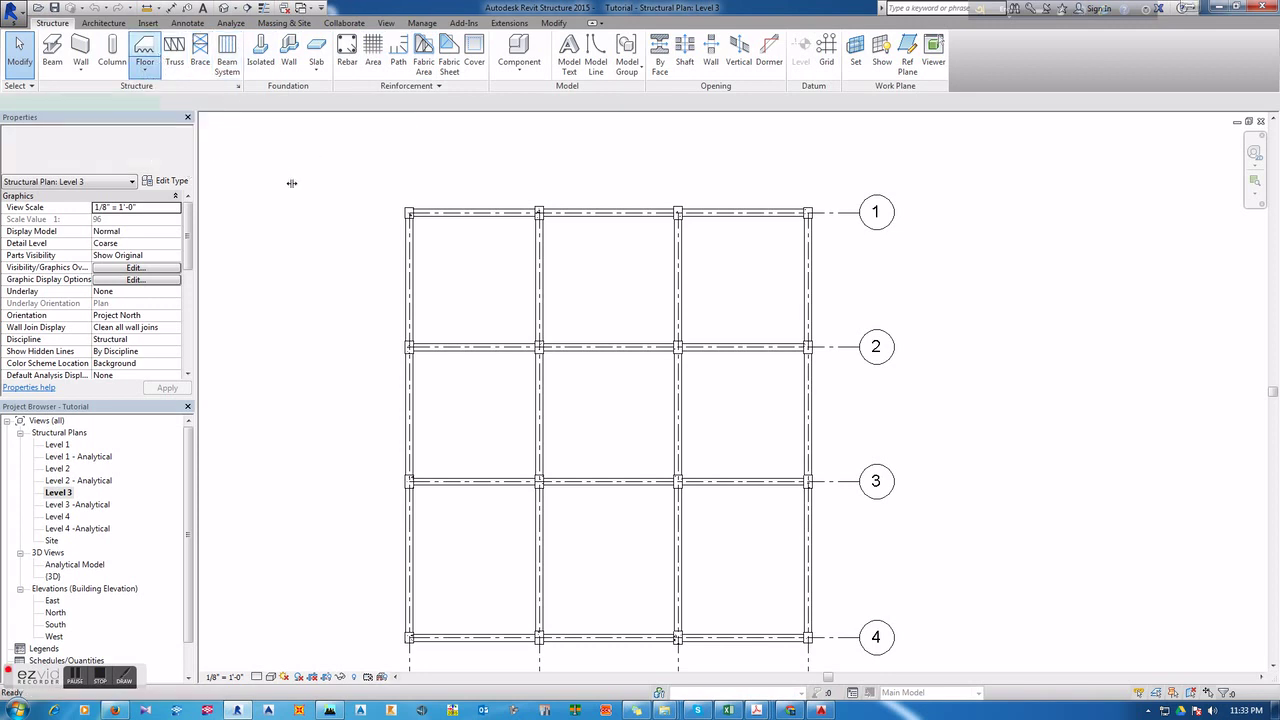
pyautogui.click(187, 158)
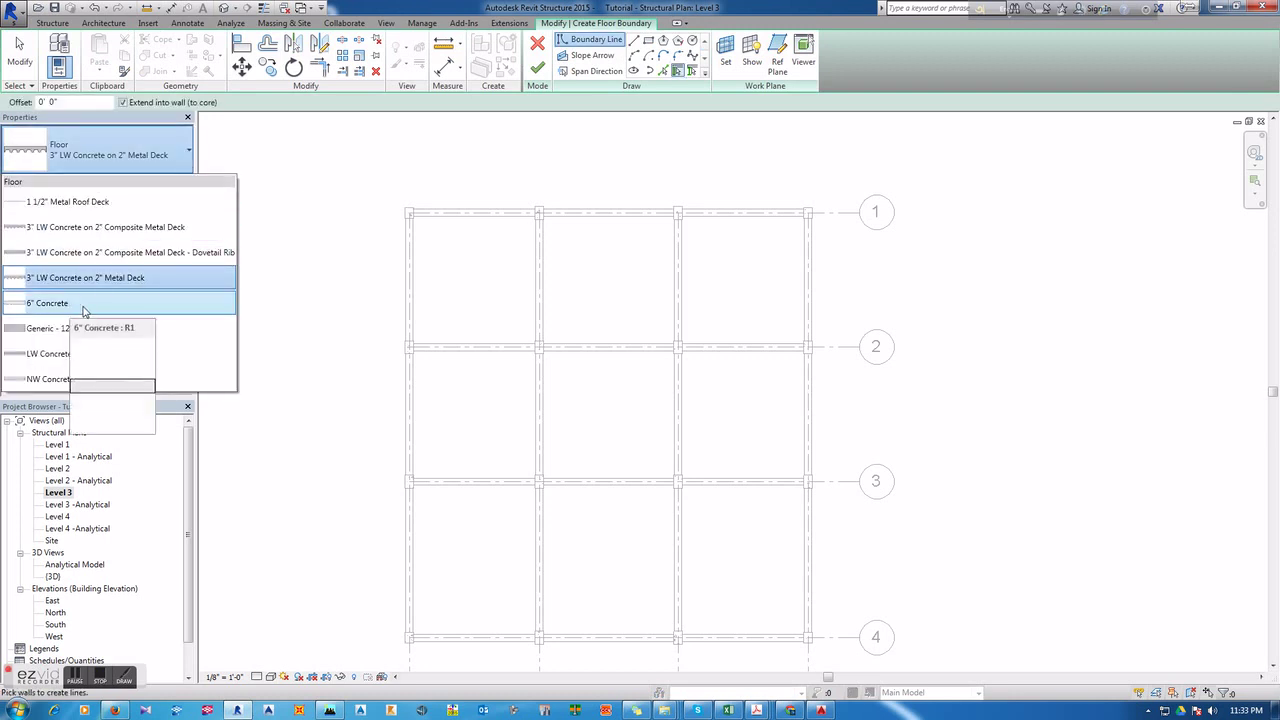
pyautogui.click(84, 311)
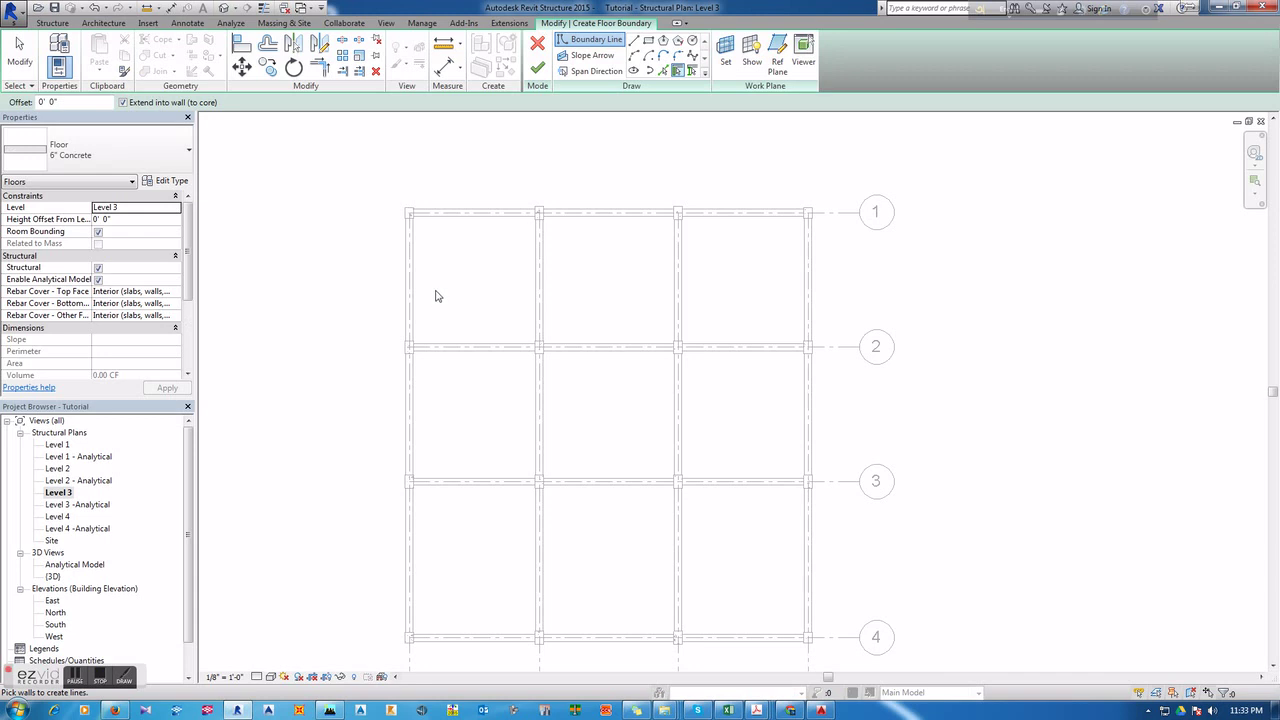
pyautogui.click(167, 181)
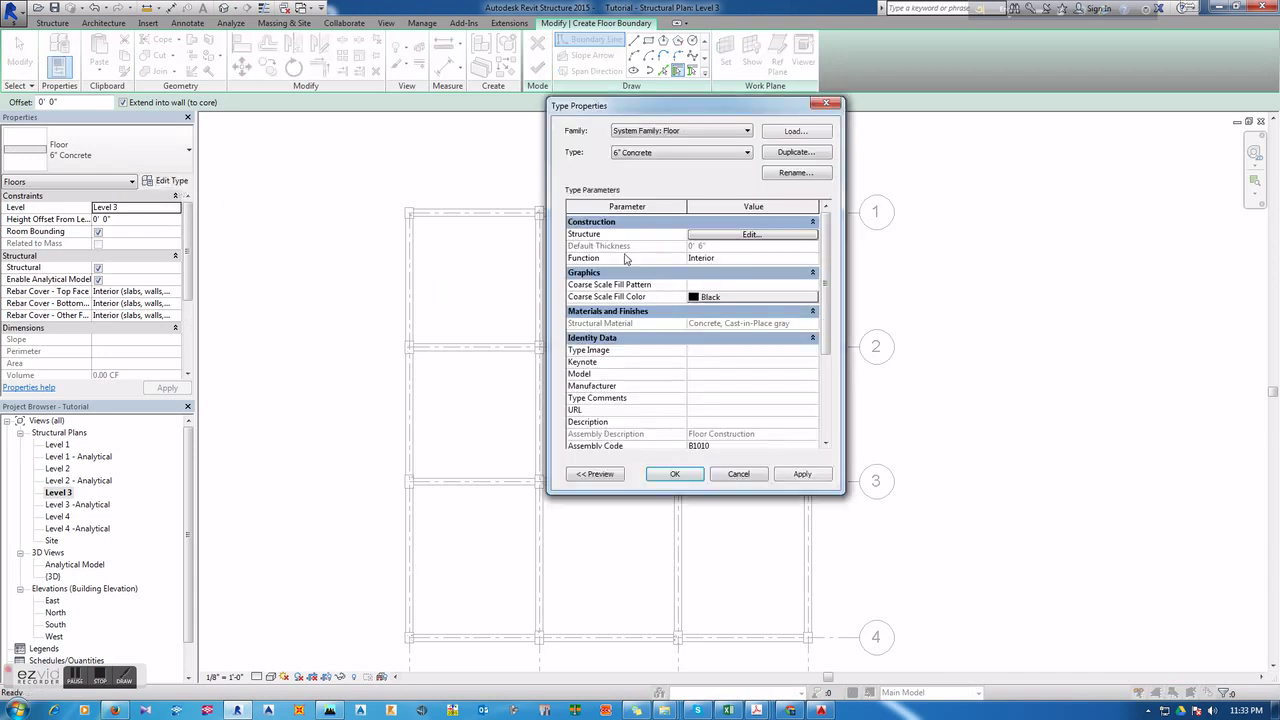
# Step: Duplicate the 6" Concrete floor type as a new type named Slab 5"
pyautogui.click(784, 157)
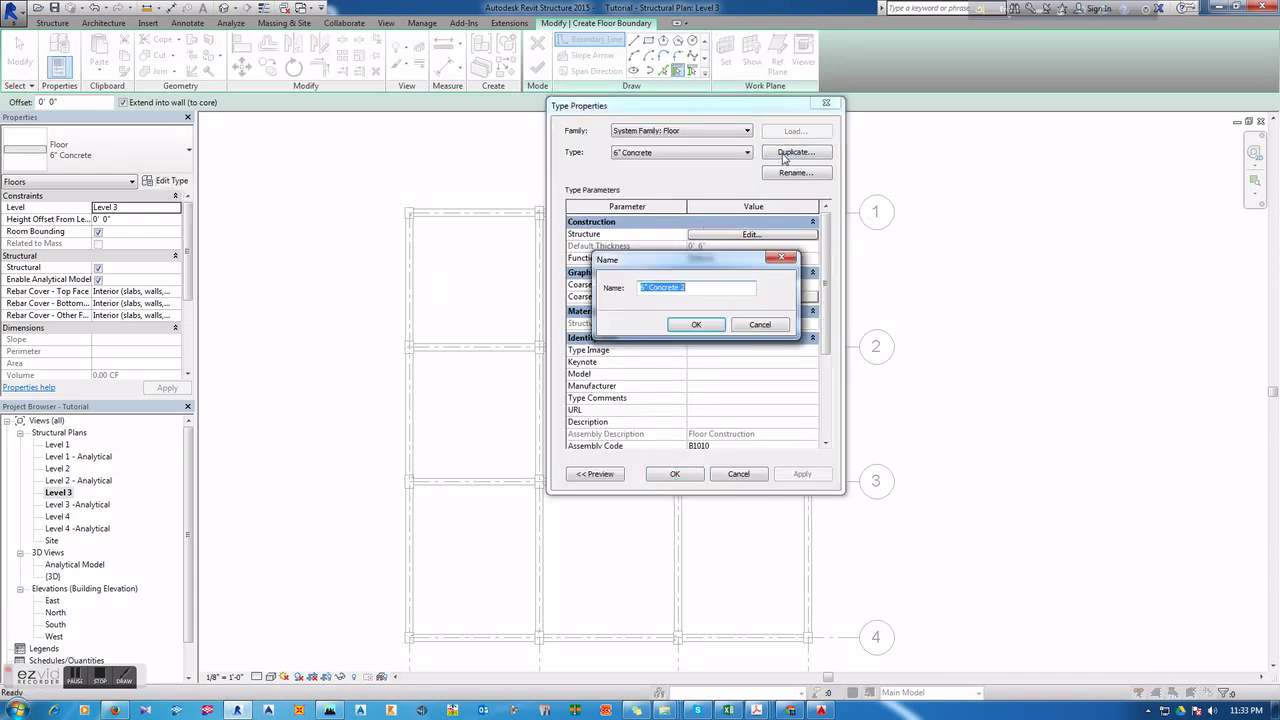
pyautogui.click(642, 288)
pyautogui.press('BackSpace')
pyautogui.write('5')
pyautogui.write('lab')
pyautogui.click(695, 320)
# Step: Give Slab 5" a 5" structural layer thickness and apply it to the floor
pyautogui.click(741, 236)
pyautogui.write('0\' 5"')
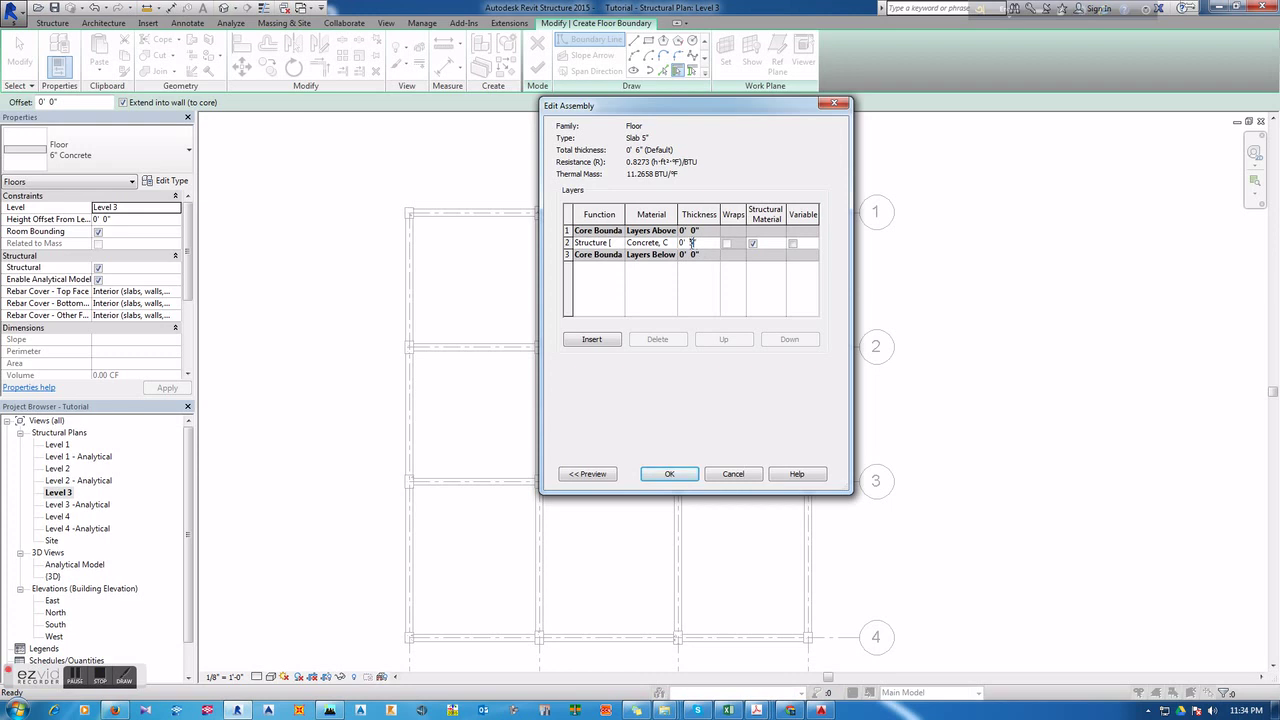
pyautogui.click(672, 474)
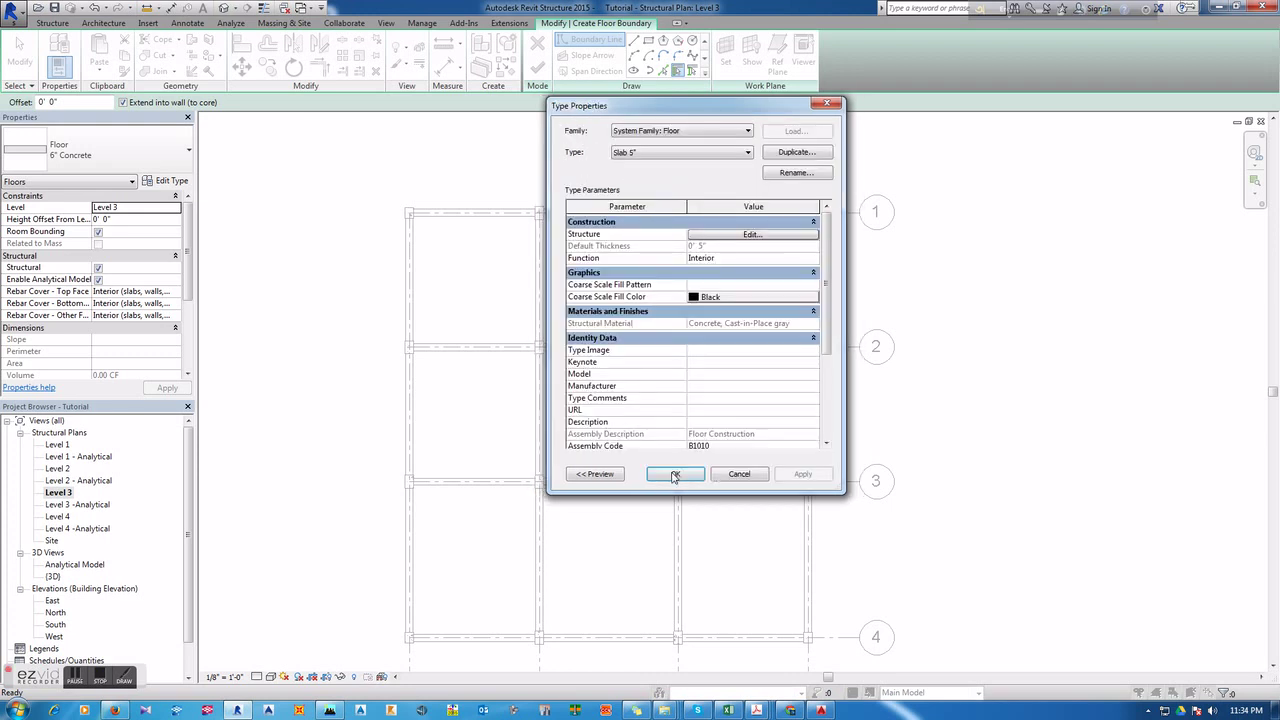
pyautogui.click(692, 476)
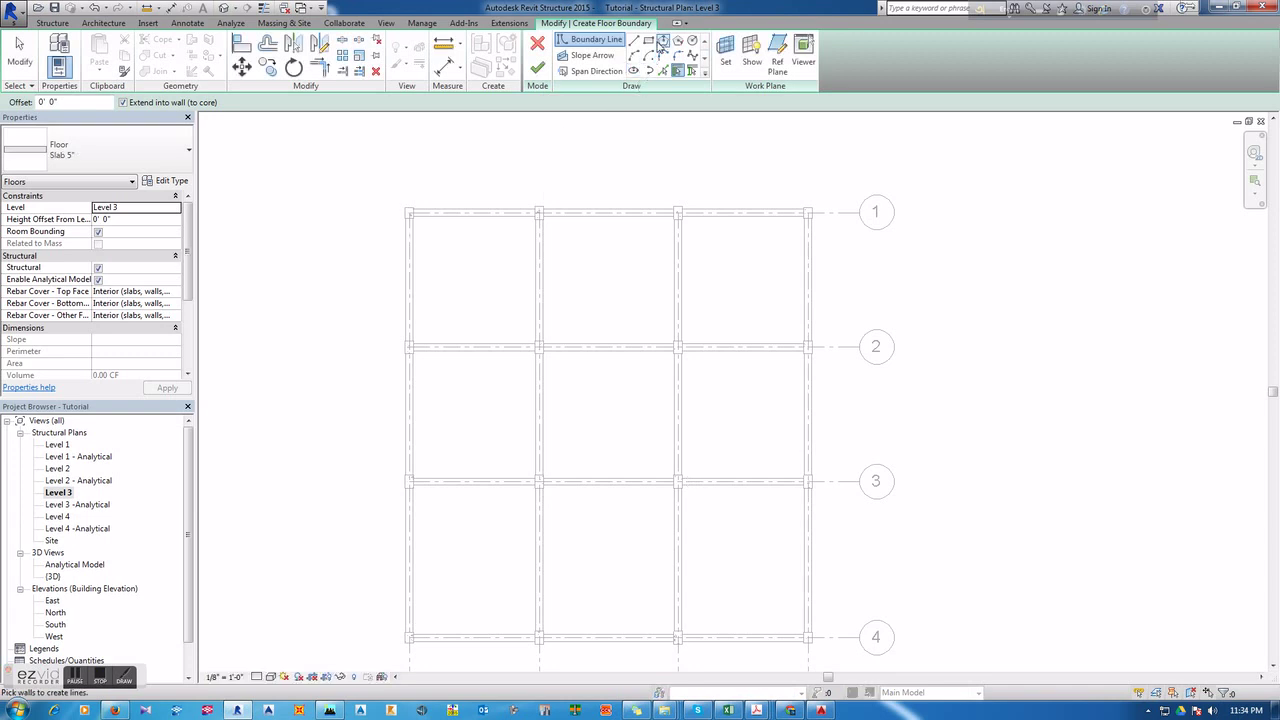
# Step: Sketch a rectangular Slab 5" boundary across grids 1–4 and 5–8, creating a 2361.75 SF floor
pyautogui.click(648, 40)
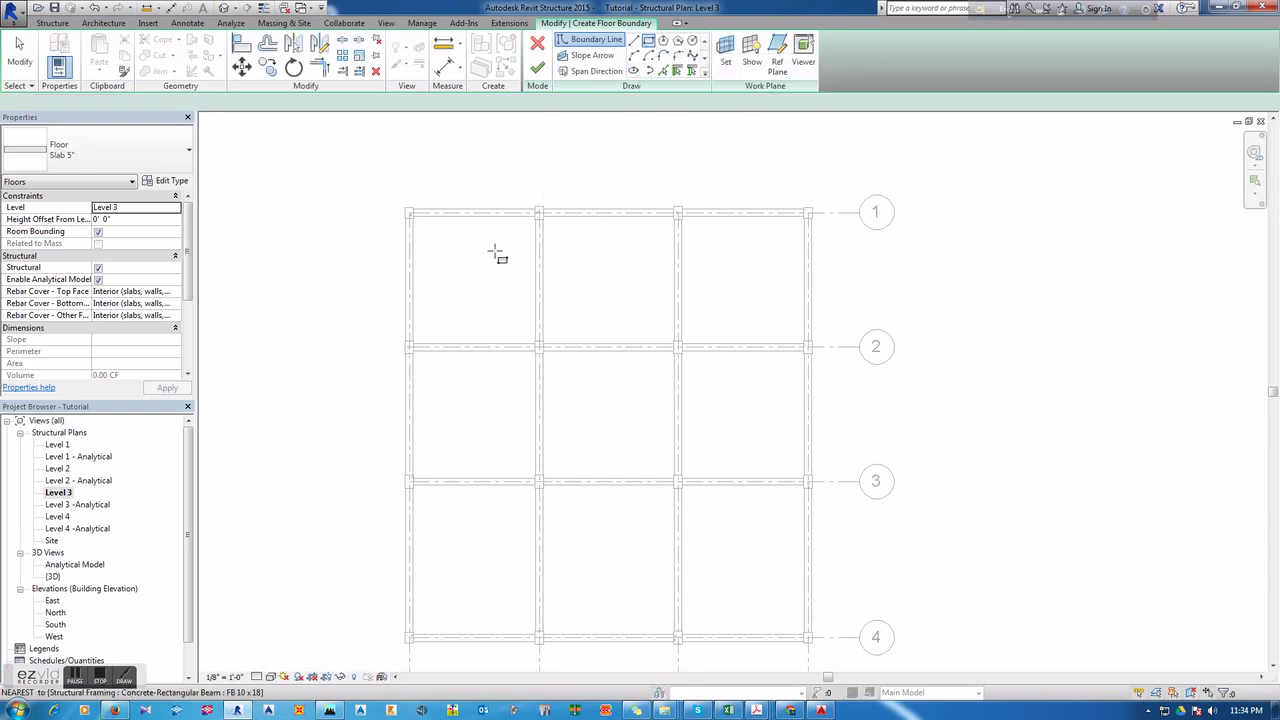
pyautogui.click(408, 210)
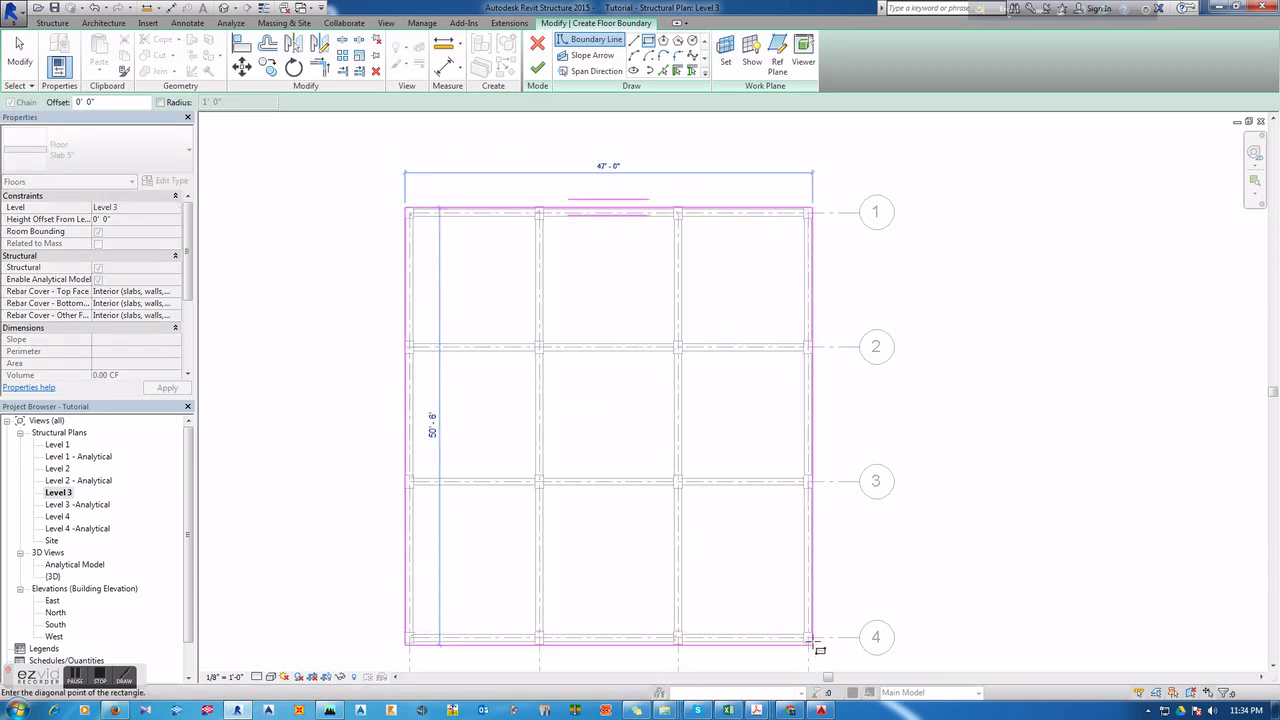
pyautogui.scroll(2, 812, 642)
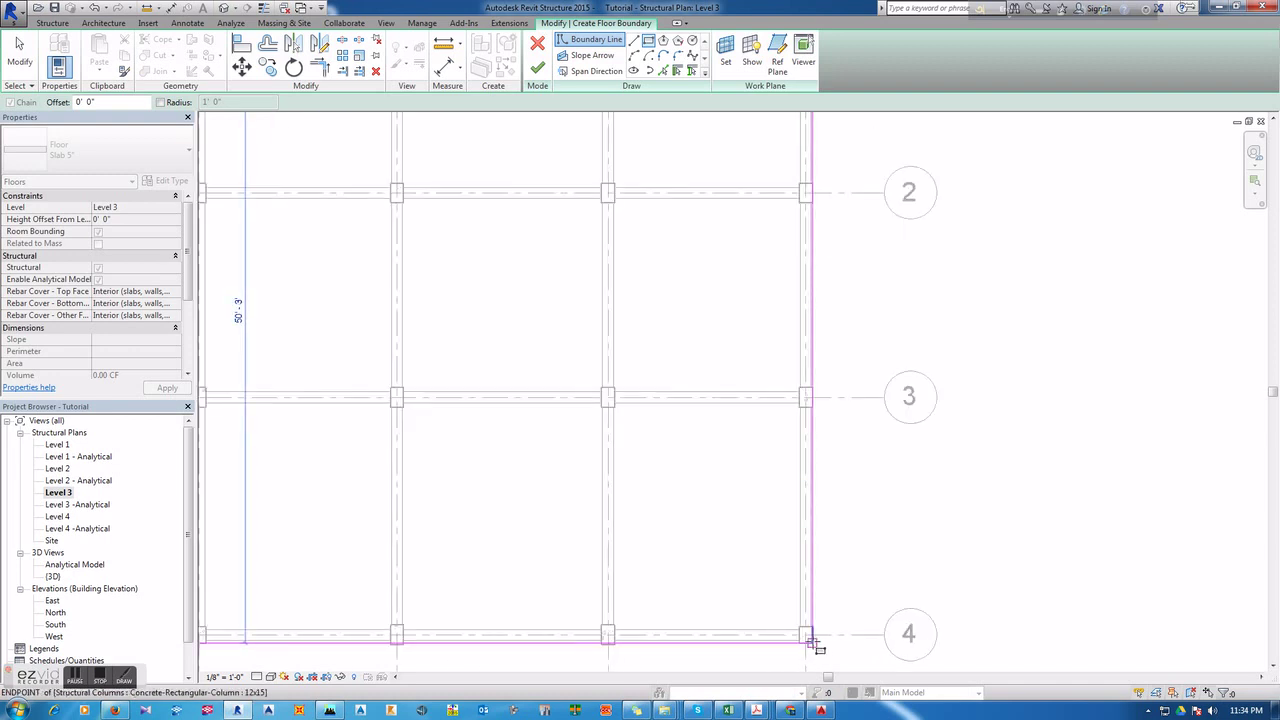
pyautogui.click(812, 642)
pyautogui.scroll(-2, 700, 540)
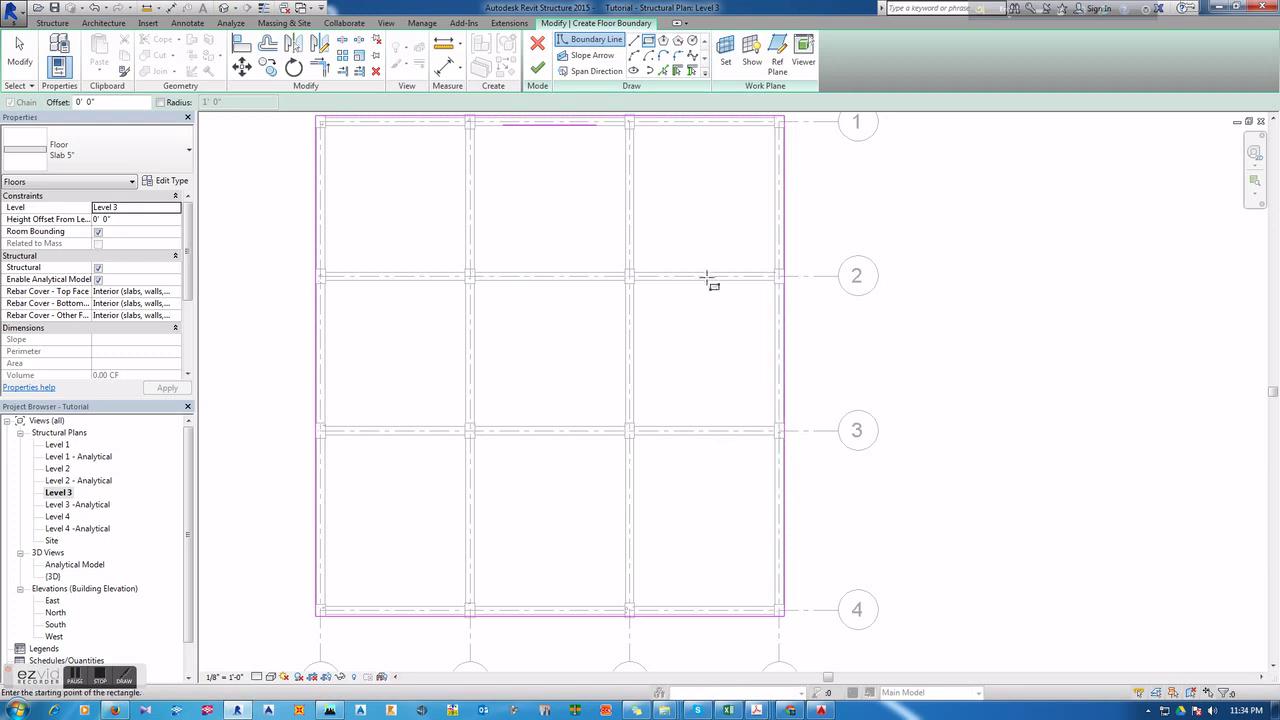
pyautogui.scroll(-1, 706, 275)
pyautogui.press('Escape')
pyautogui.press('Escape')
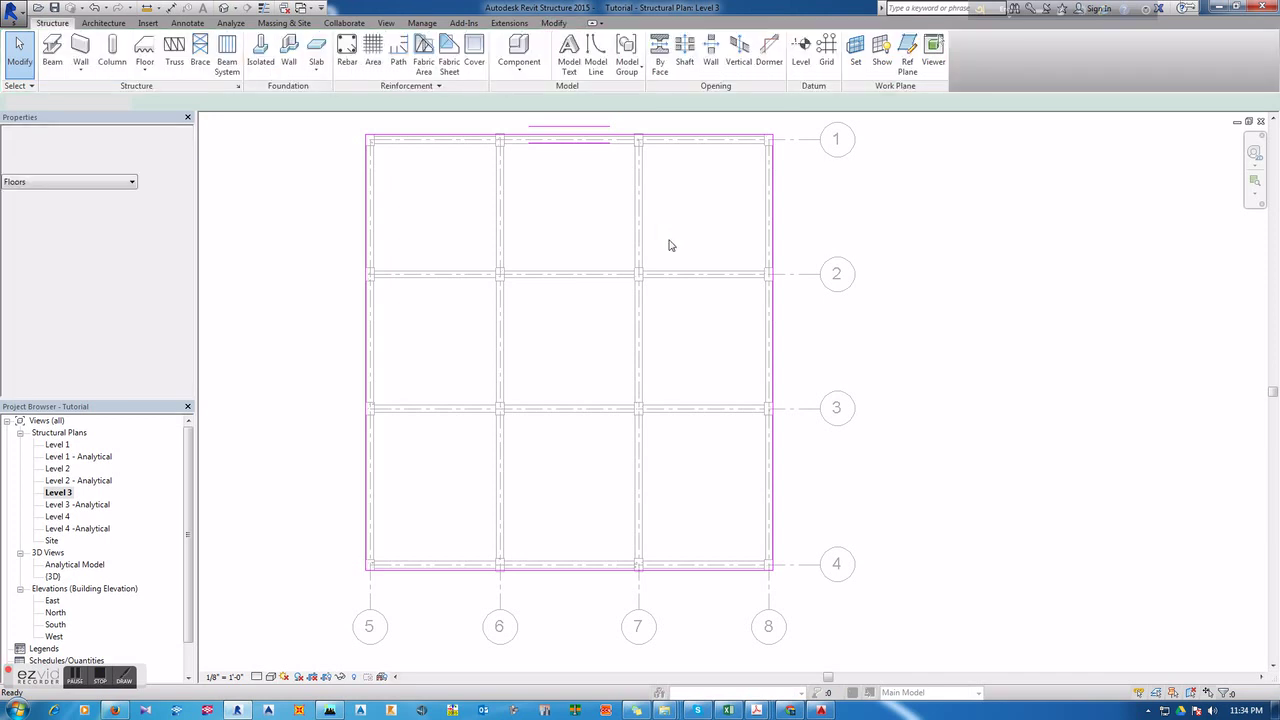
pyautogui.scroll(-2, 670, 280)
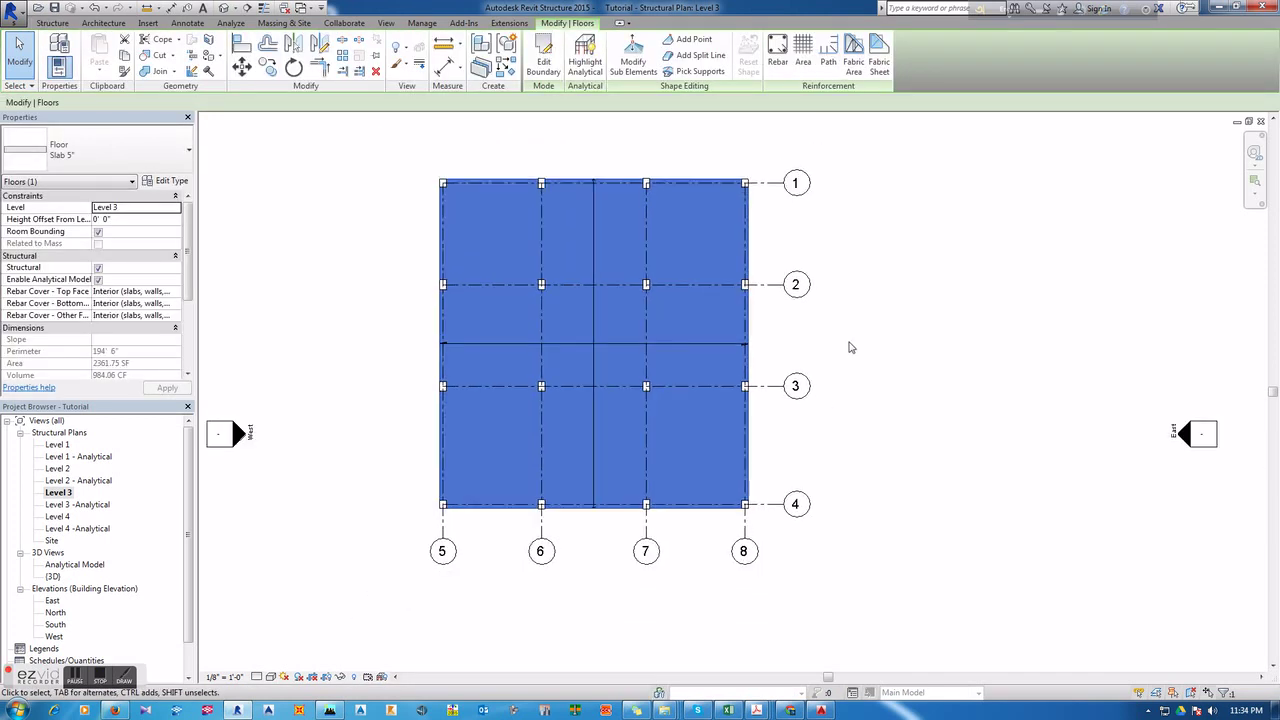
pyautogui.click(853, 354)
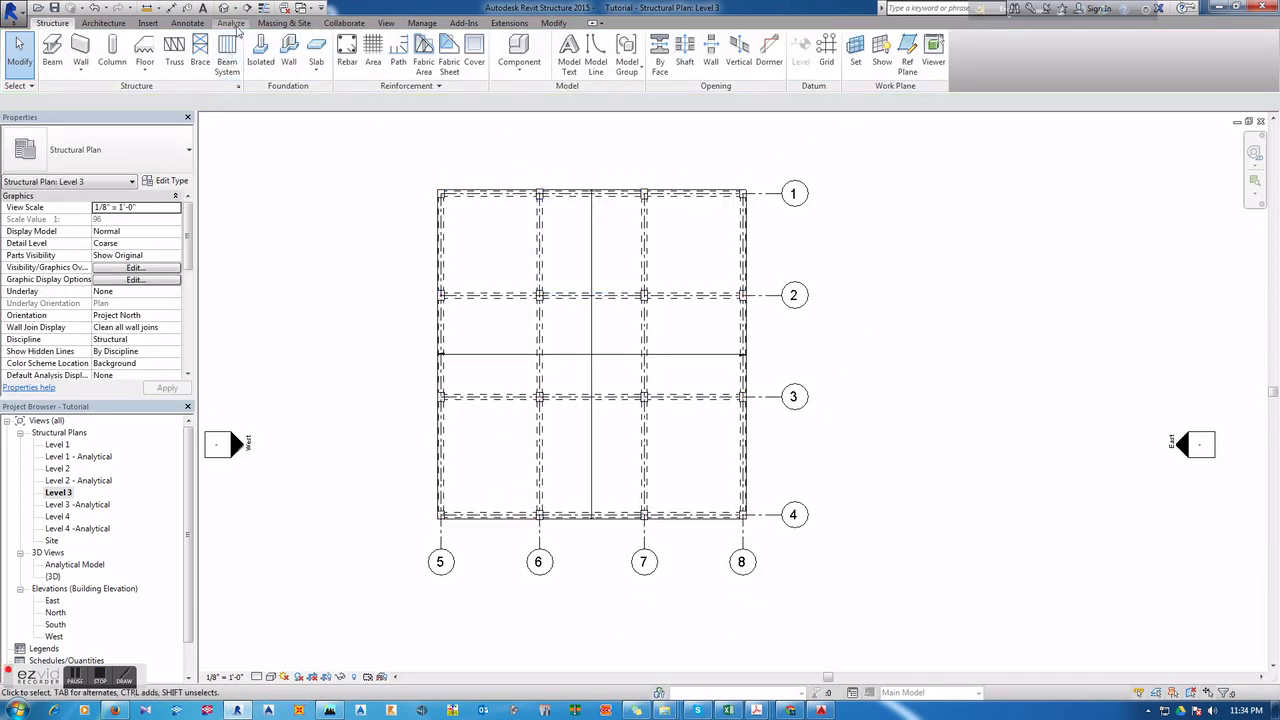
pyautogui.click(226, 9)
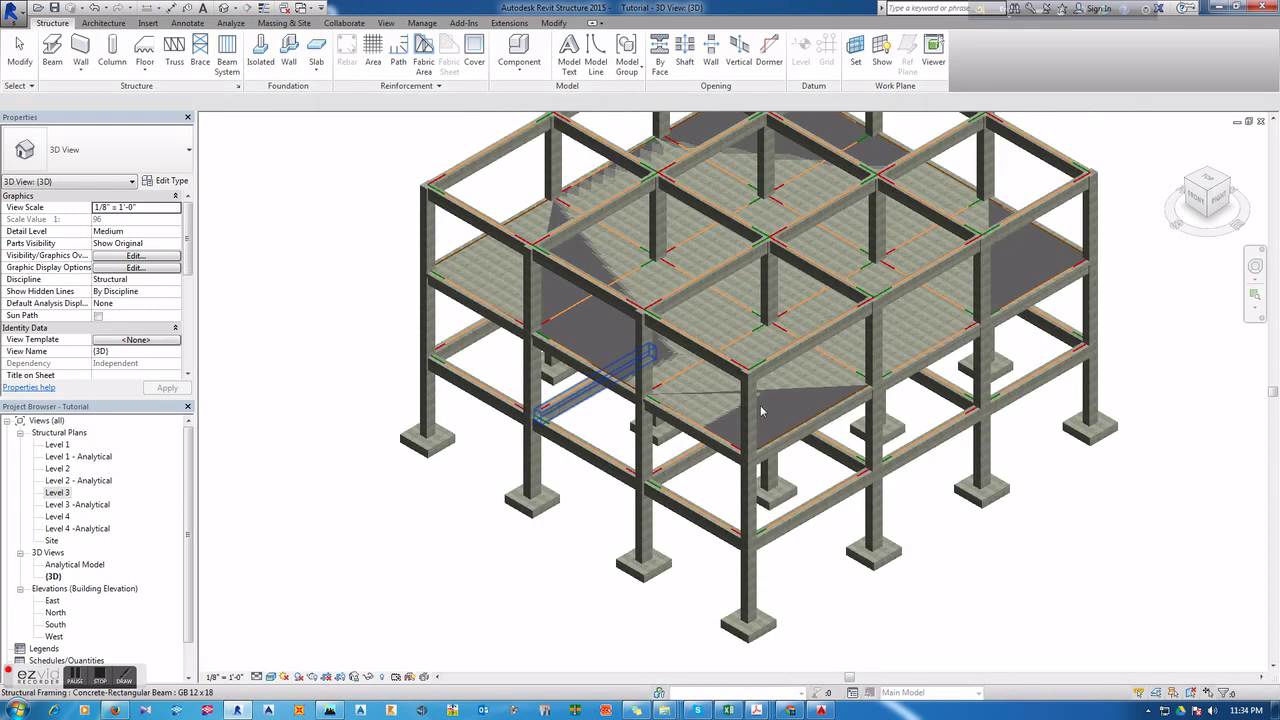
pyautogui.moveTo(1029, 470); pyautogui.dragTo(1000, 498, button='middle')
pyautogui.scroll(3, 621, 369)
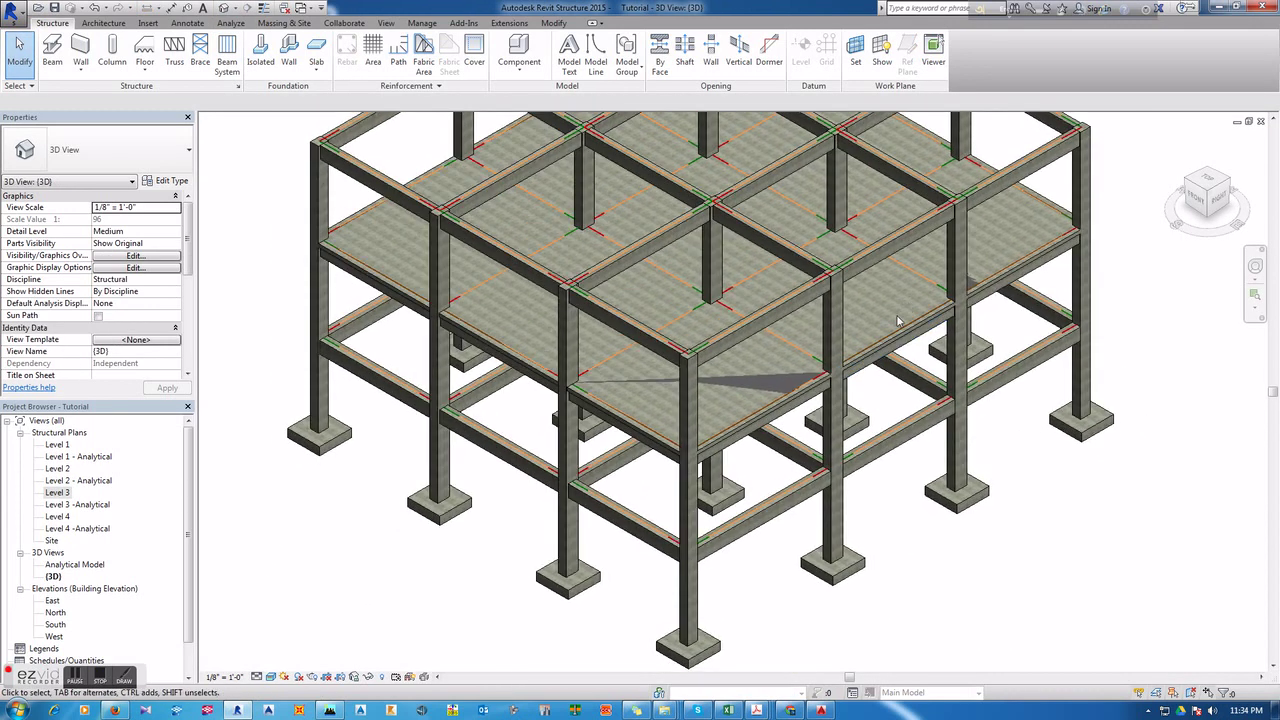
pyautogui.keyDown('shift'); pyautogui.moveTo(621, 369); pyautogui.dragTo(443, 403, button='middle'); pyautogui.keyUp('shift')
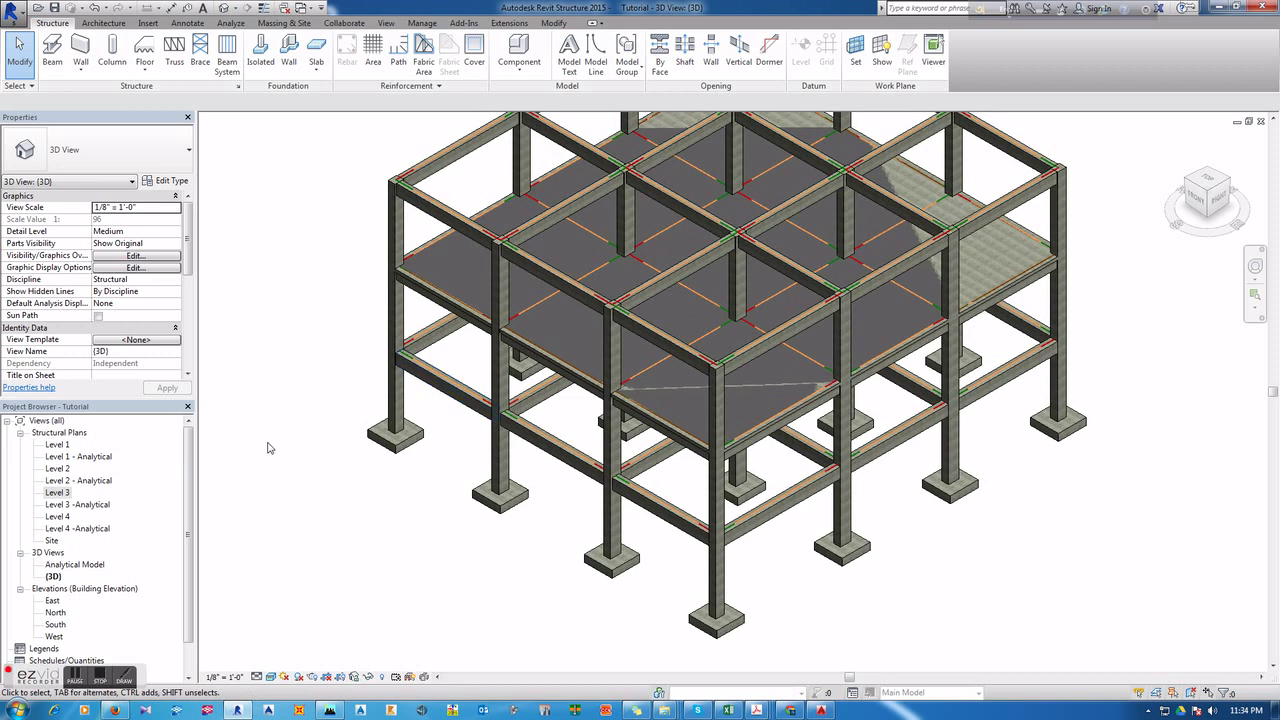
pyautogui.doubleClick(70, 565)
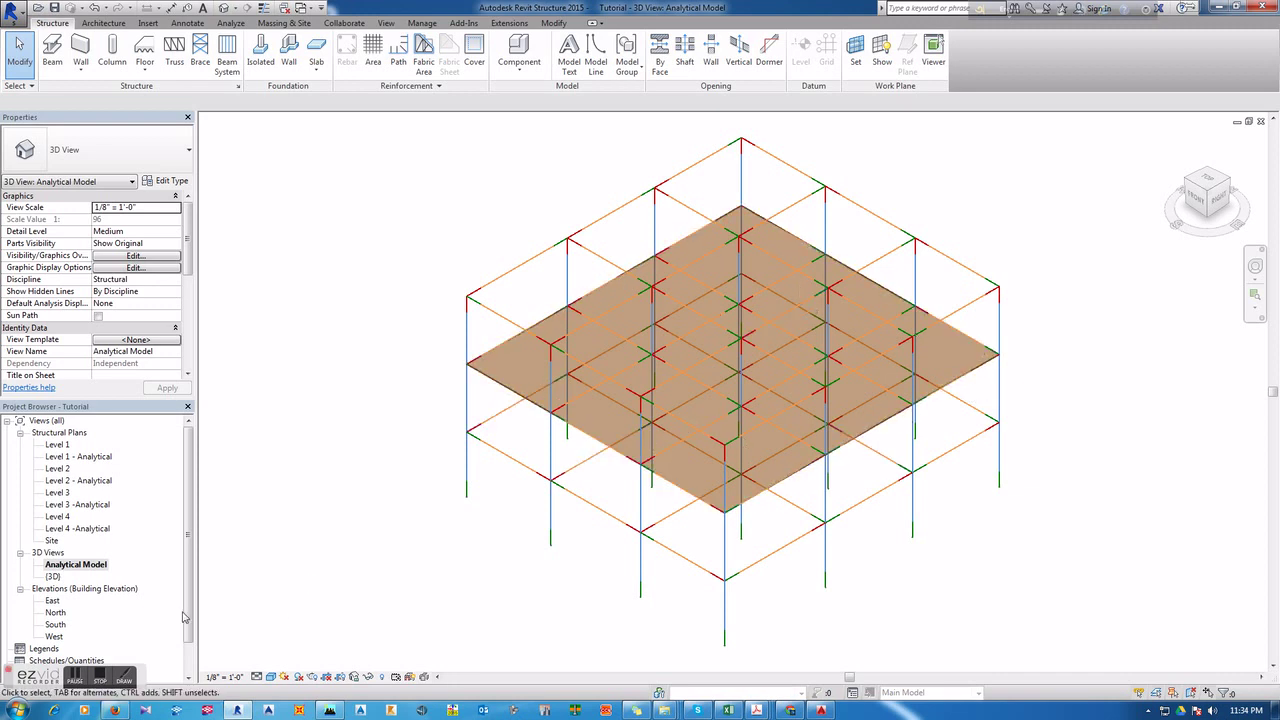
pyautogui.doubleClick(66, 493)
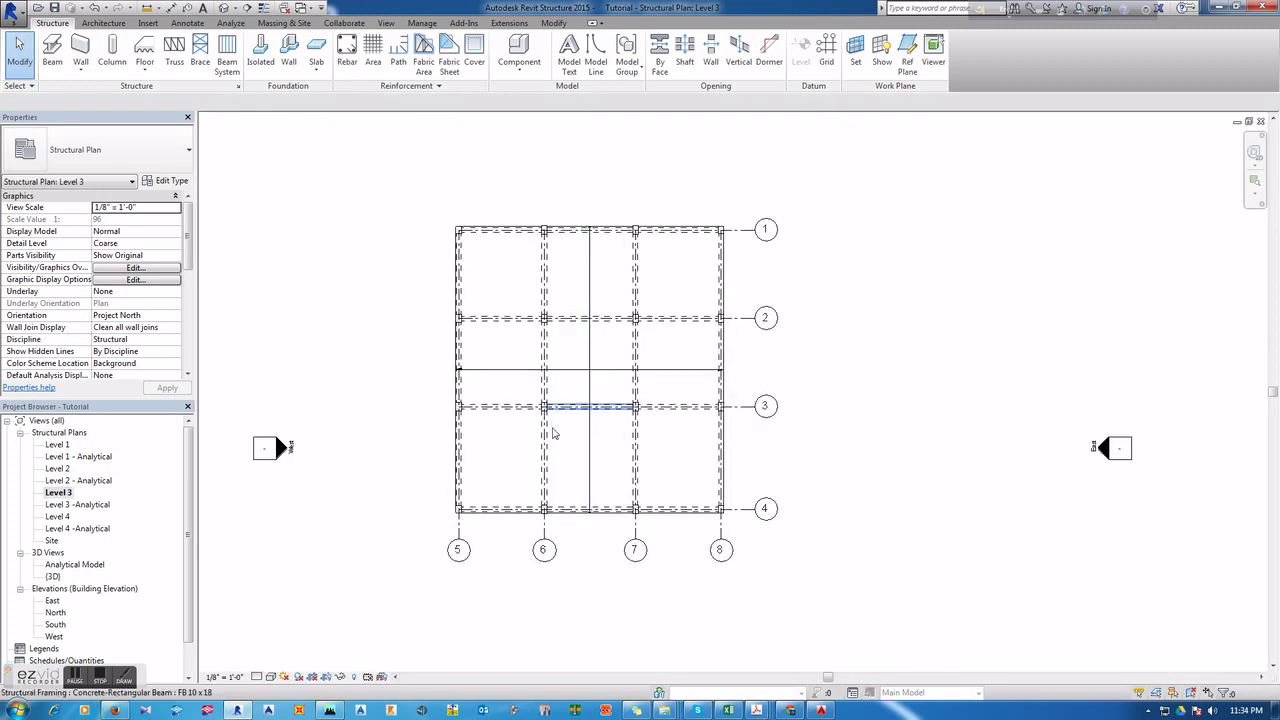
# Step: Select the Level 3 floor slab and start the Copy command on it
pyautogui.scroll(2, 553, 432)
pyautogui.click(783, 493)
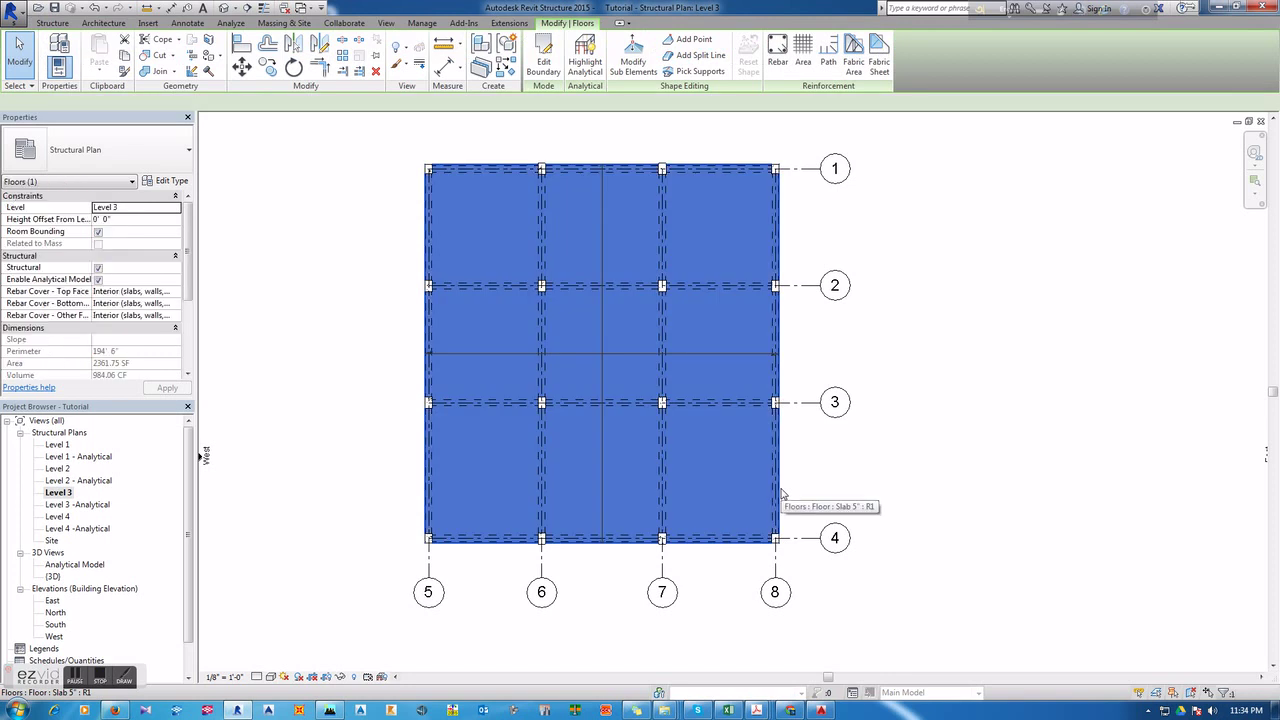
pyautogui.click(860, 487)
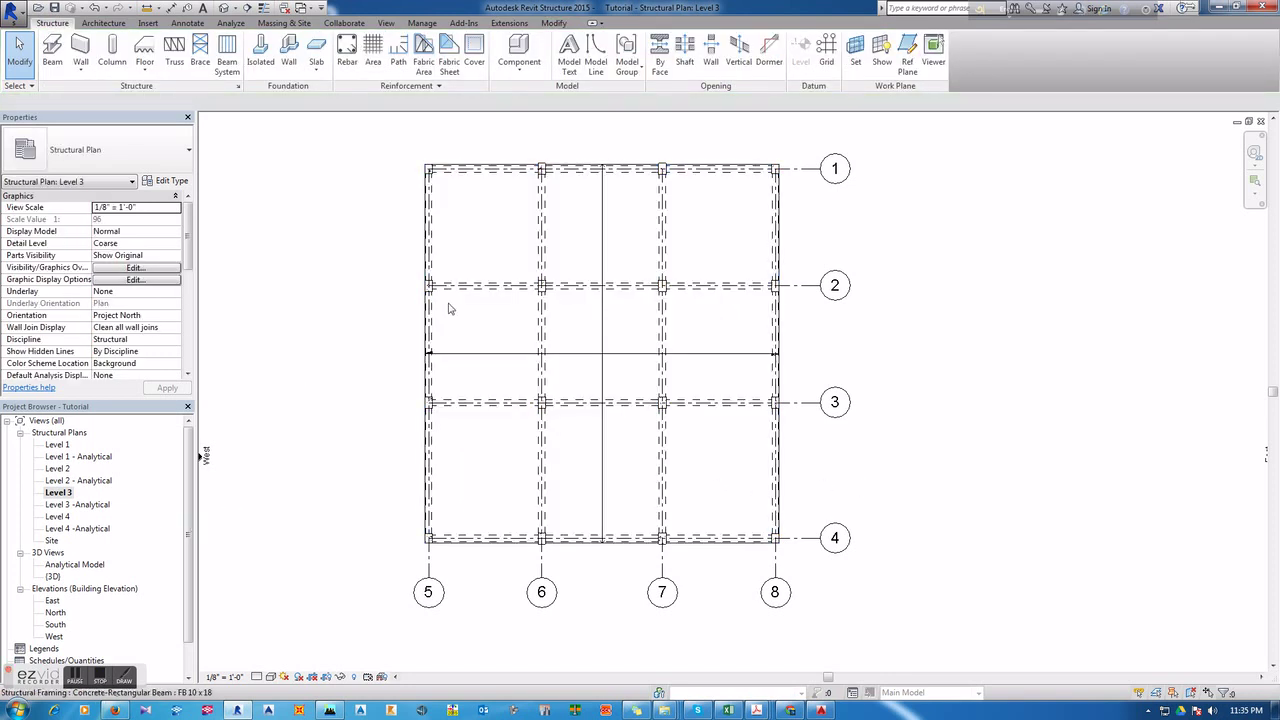
pyautogui.click(781, 355)
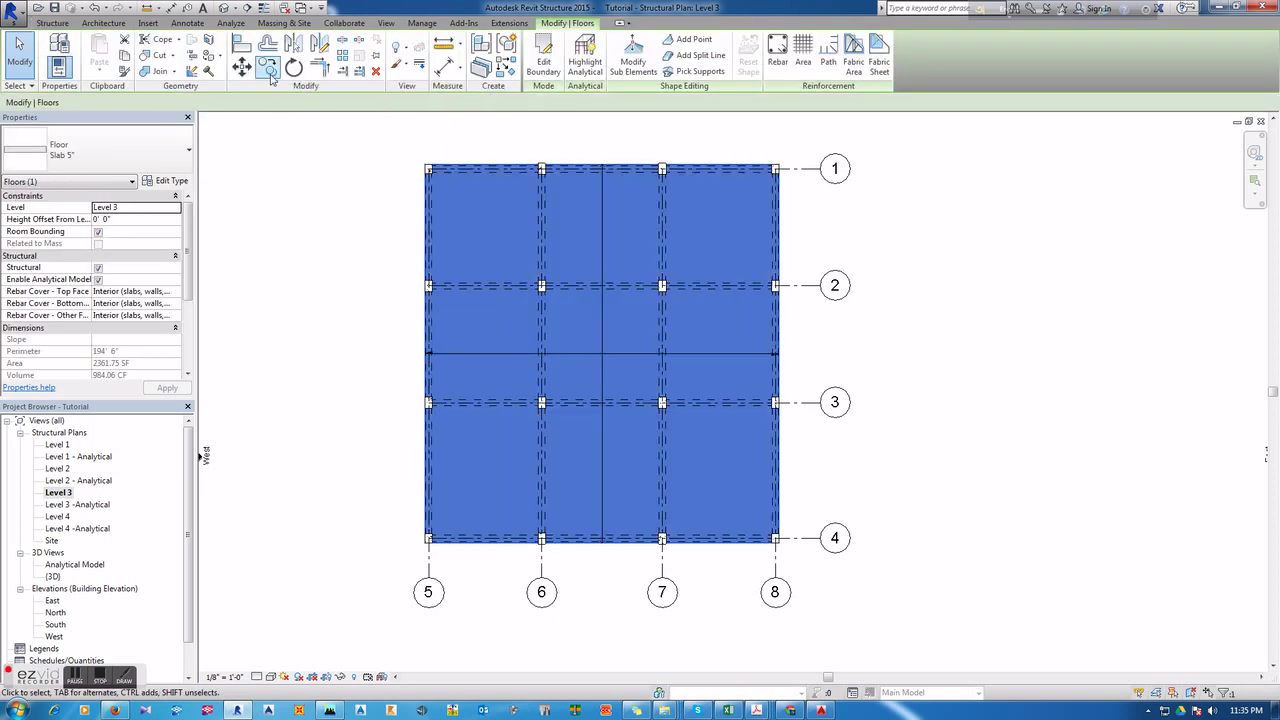
pyautogui.click(267, 66)
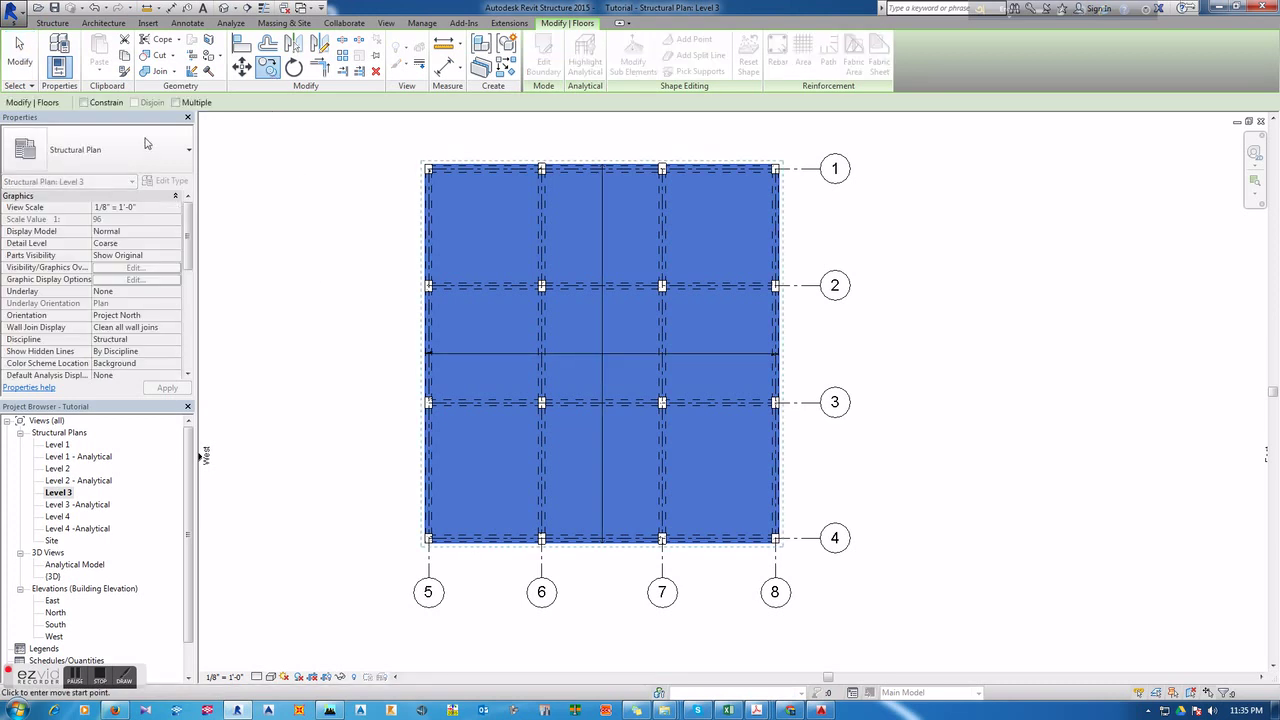
# Step: Switch to Level 4 and back to Level 3, reselect the slab, and open the Start menu
pyautogui.doubleClick(60, 516)
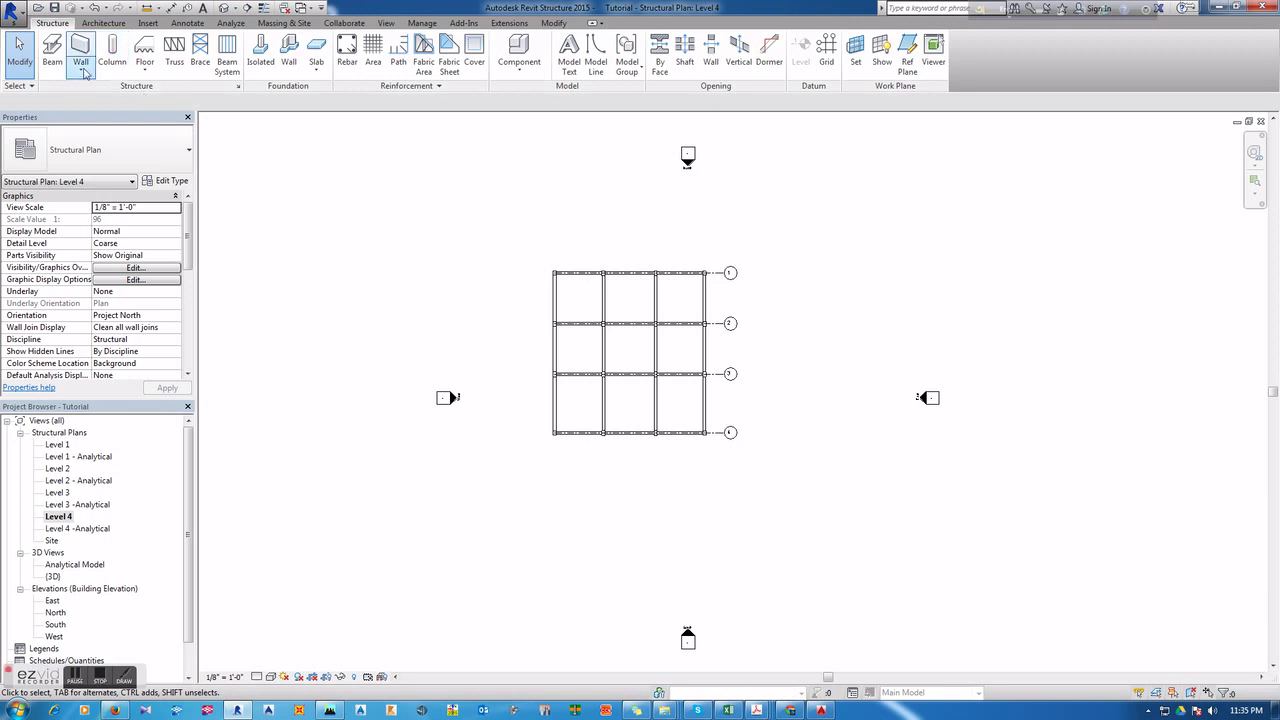
pyautogui.scroll(1, 580, 308)
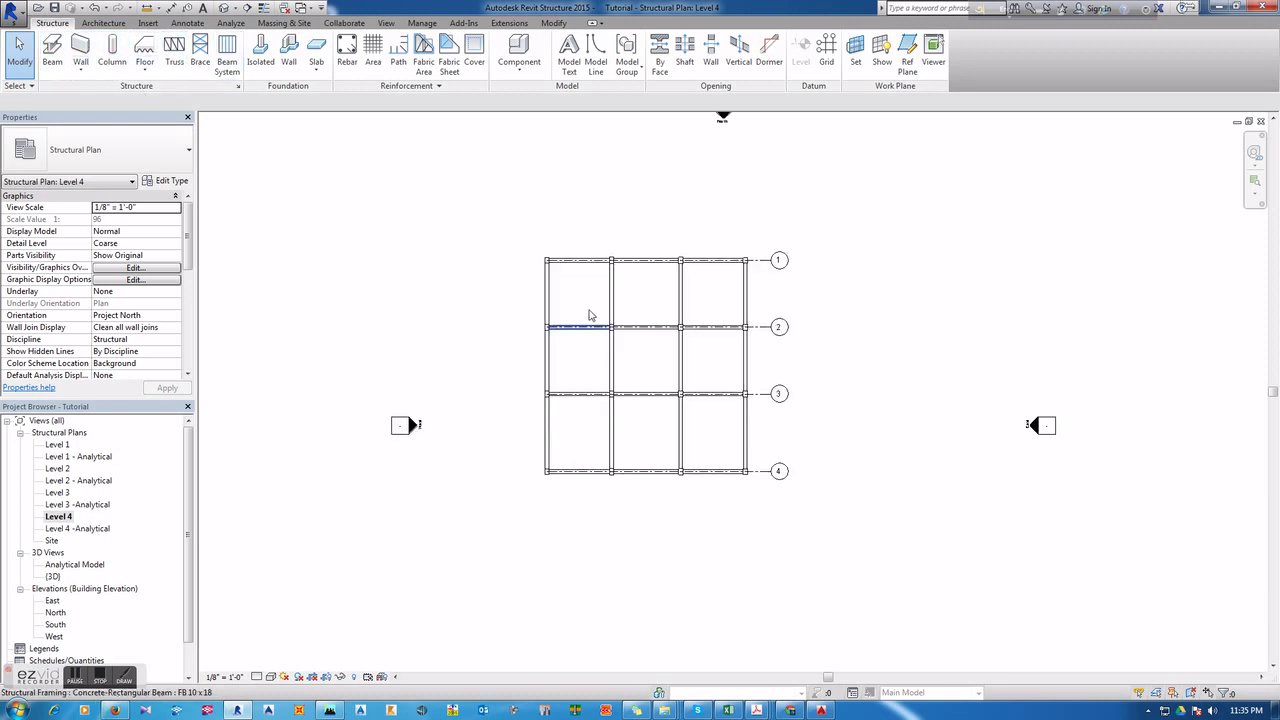
pyautogui.doubleClick(60, 493)
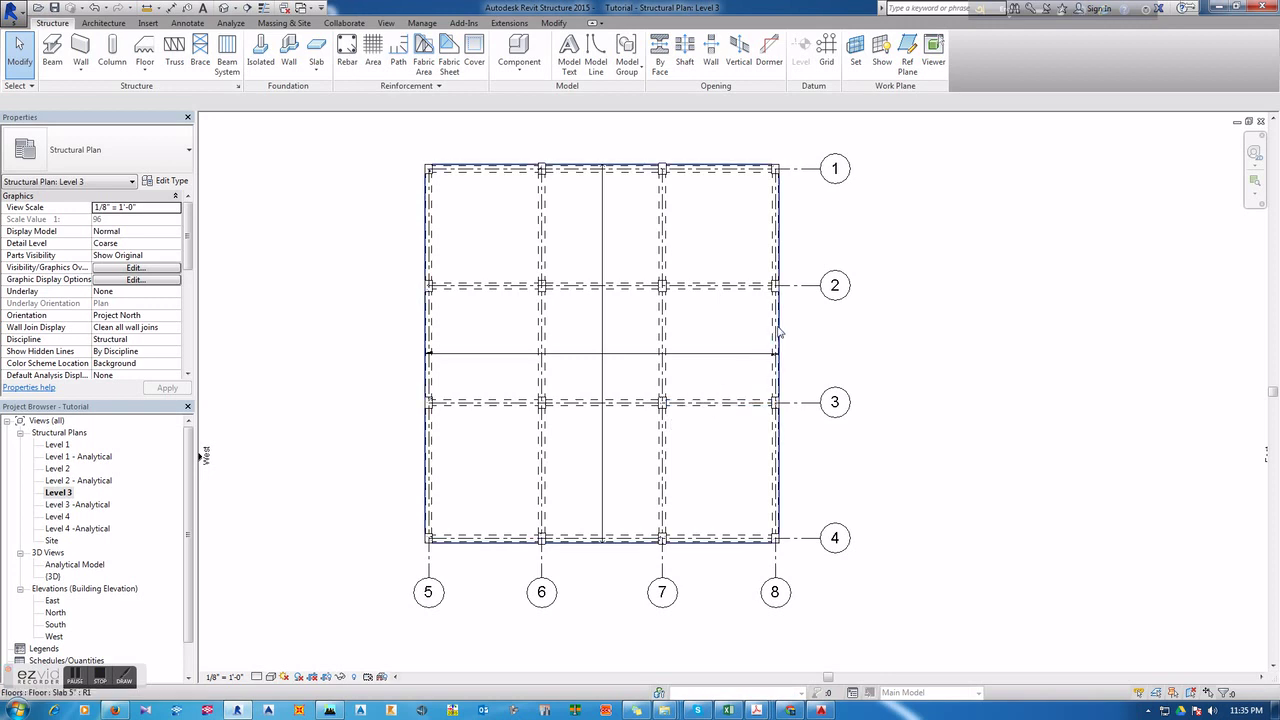
pyautogui.click(782, 330)
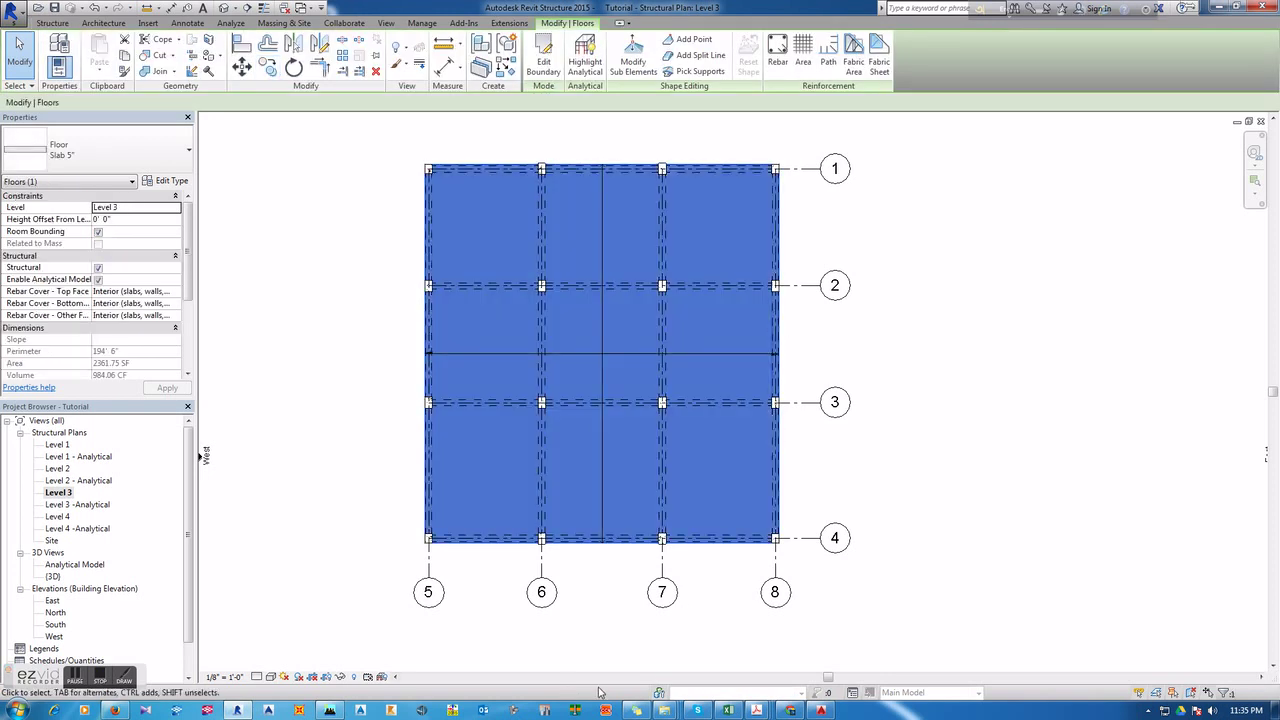
pyautogui.click(16, 709)
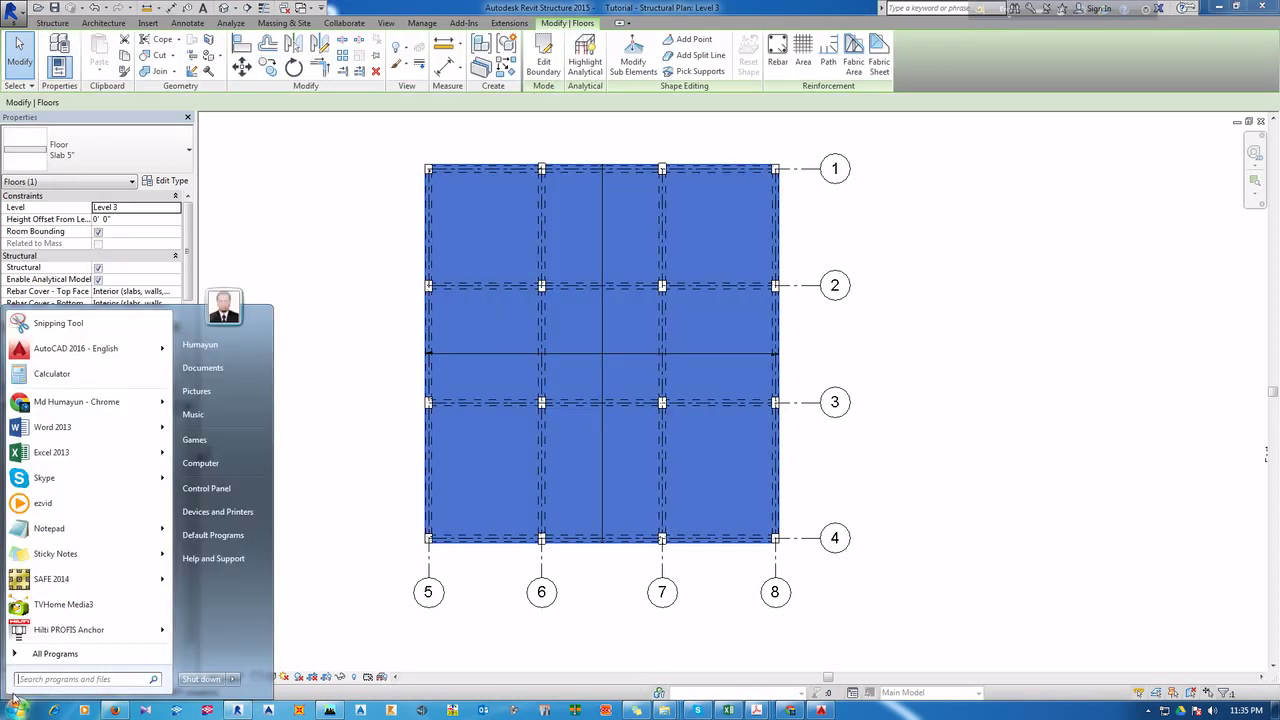
# Step: Launch Notepad, write the note "Cntrl C", and minimize it back to Revit
pyautogui.click(105, 528)
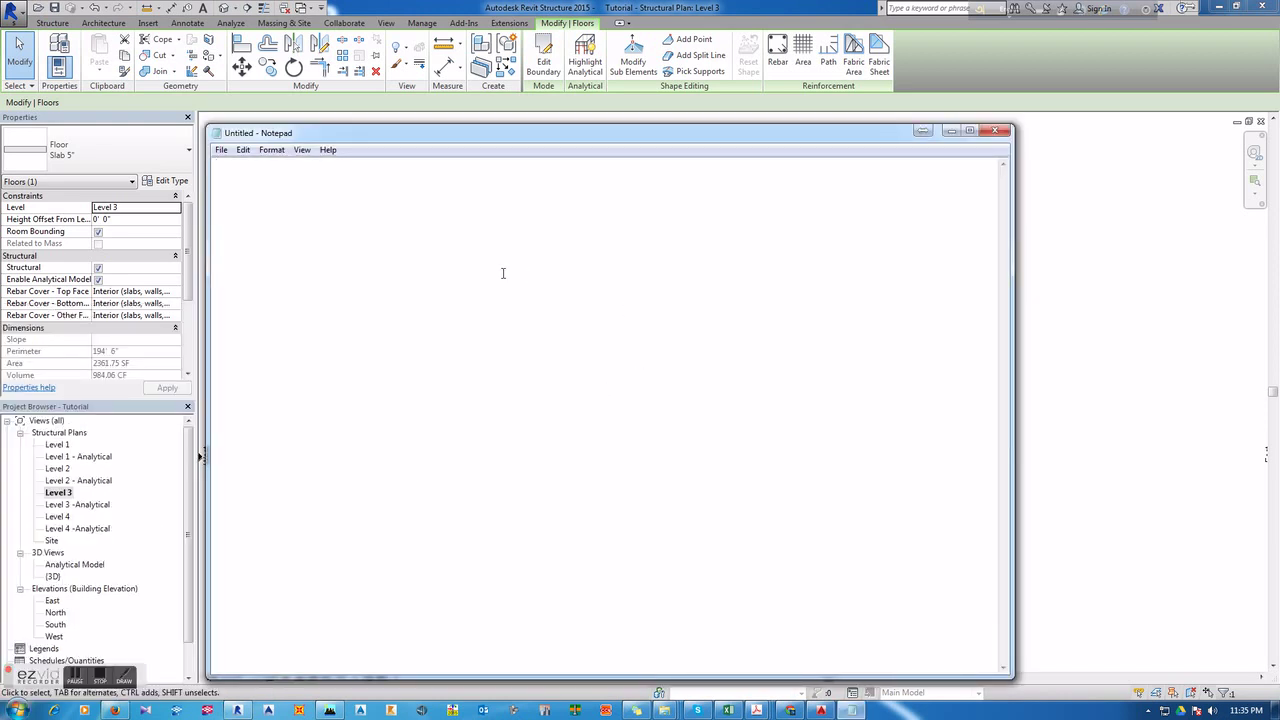
pyautogui.write('Cntrl C')
pyautogui.click(950, 131)
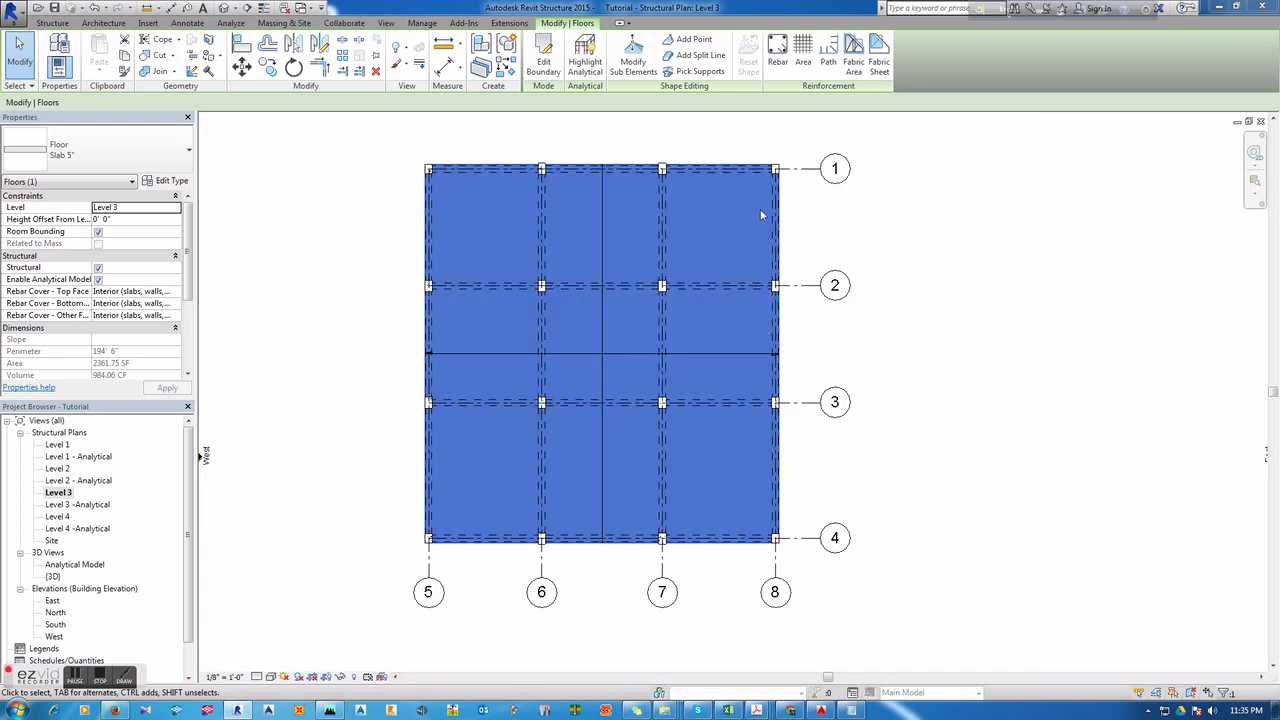
# Step: Copy the Level 3 slab and paste it onto Level 4 aligned to the current view
pyautogui.click(806, 259)
pyautogui.click(780, 286)
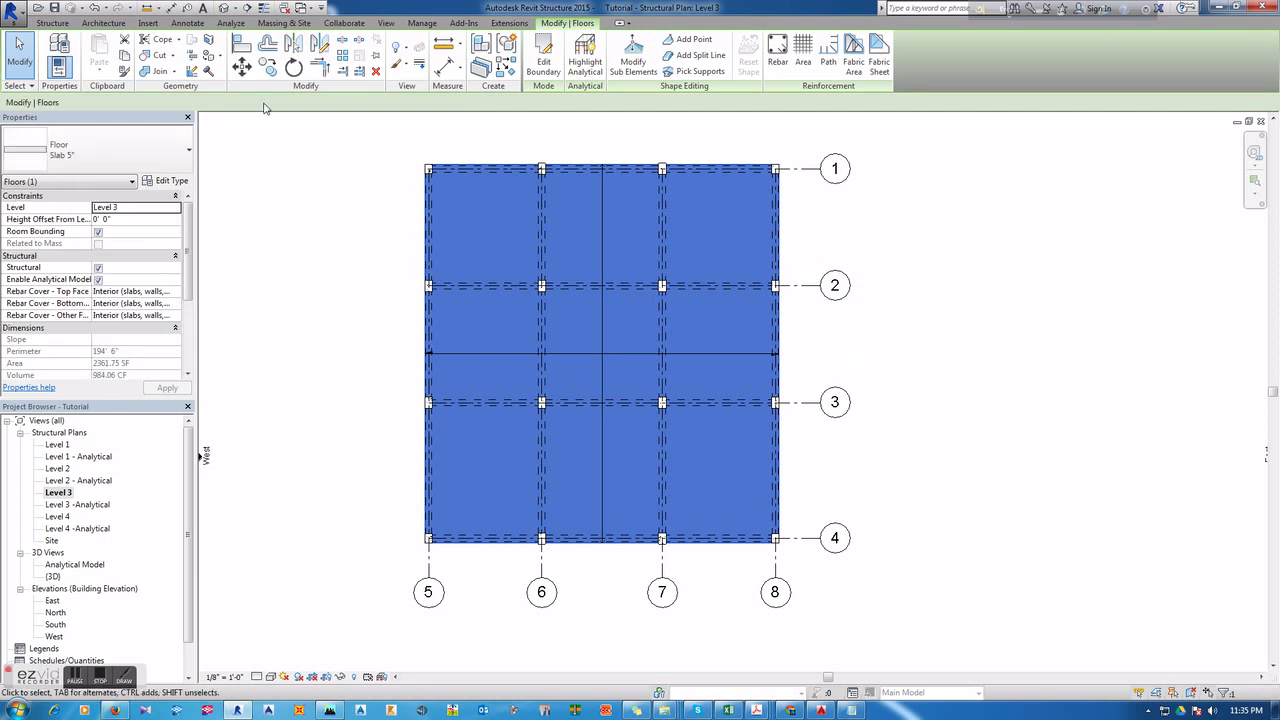
pyautogui.doubleClick(77, 516)
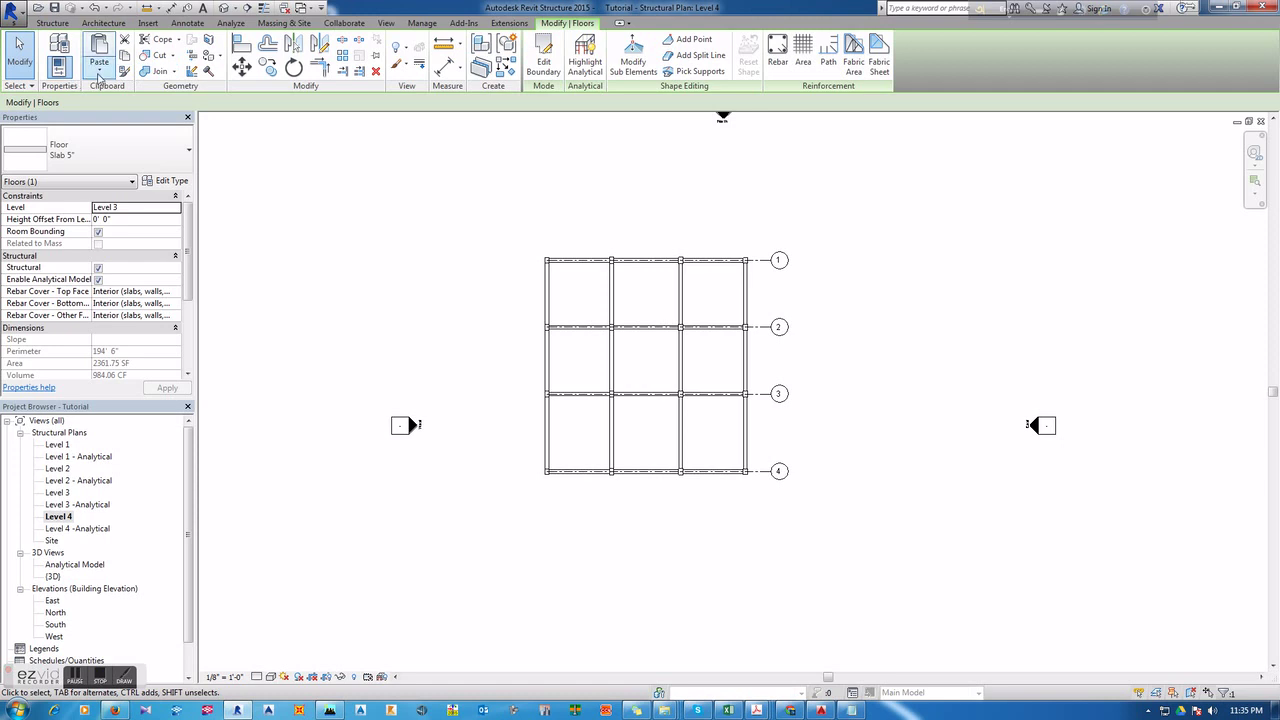
pyautogui.click(99, 76)
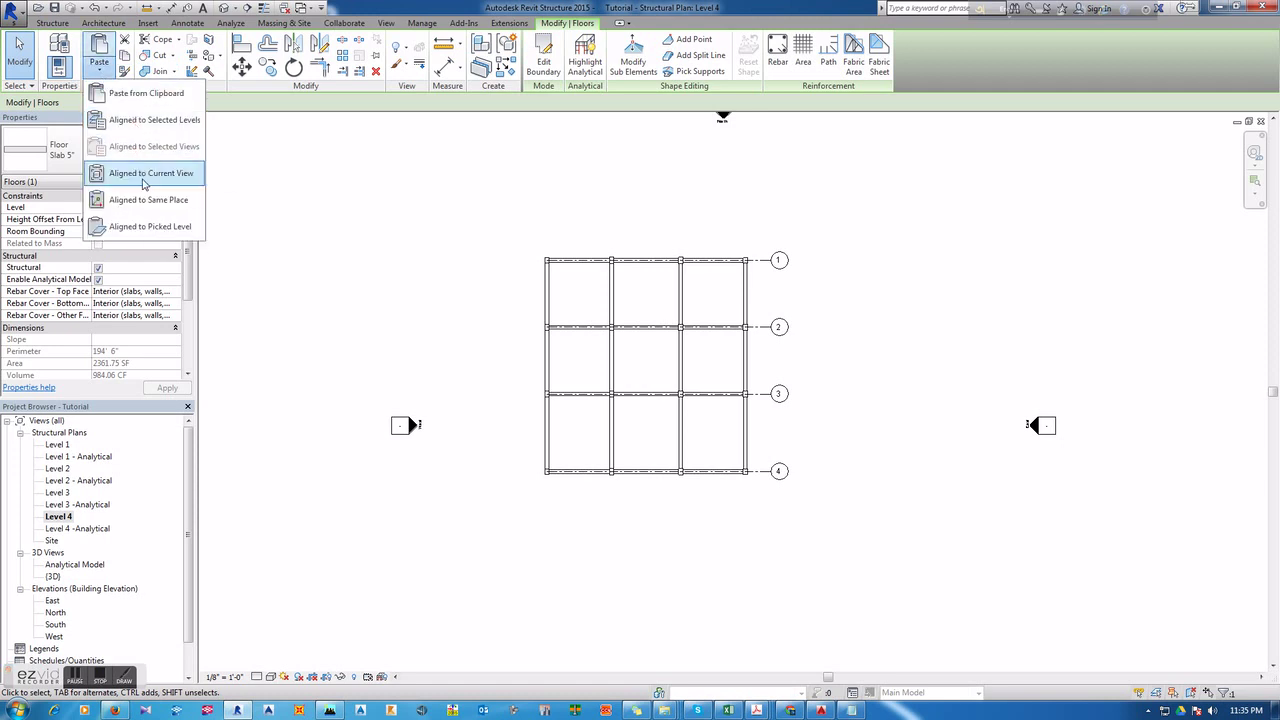
pyautogui.click(145, 175)
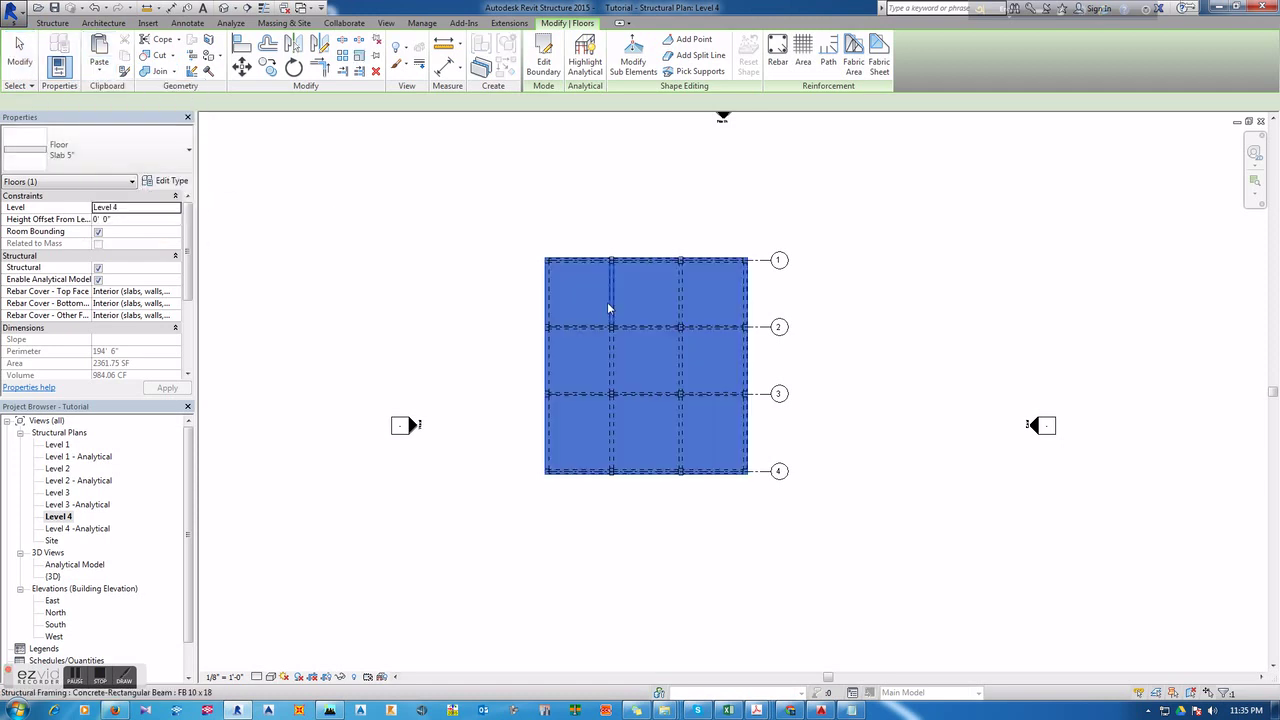
pyautogui.scroll(3, 610, 302)
pyautogui.click(976, 304)
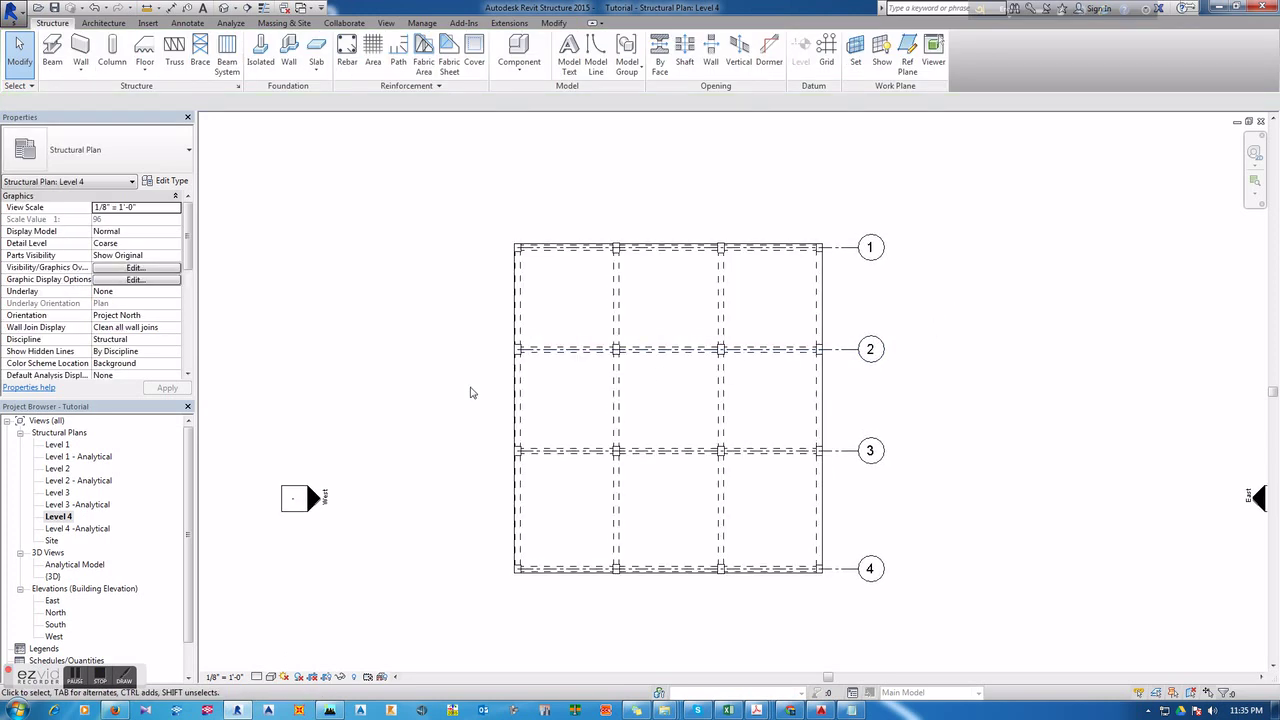
# Step: Orbit the {3D} view and set its visual style to Hidden Line
pyautogui.click(223, 8)
pyautogui.keyDown('shift'); pyautogui.moveTo(1102, 478); pyautogui.dragTo(1049, 491, button='middle'); pyautogui.keyUp('shift')
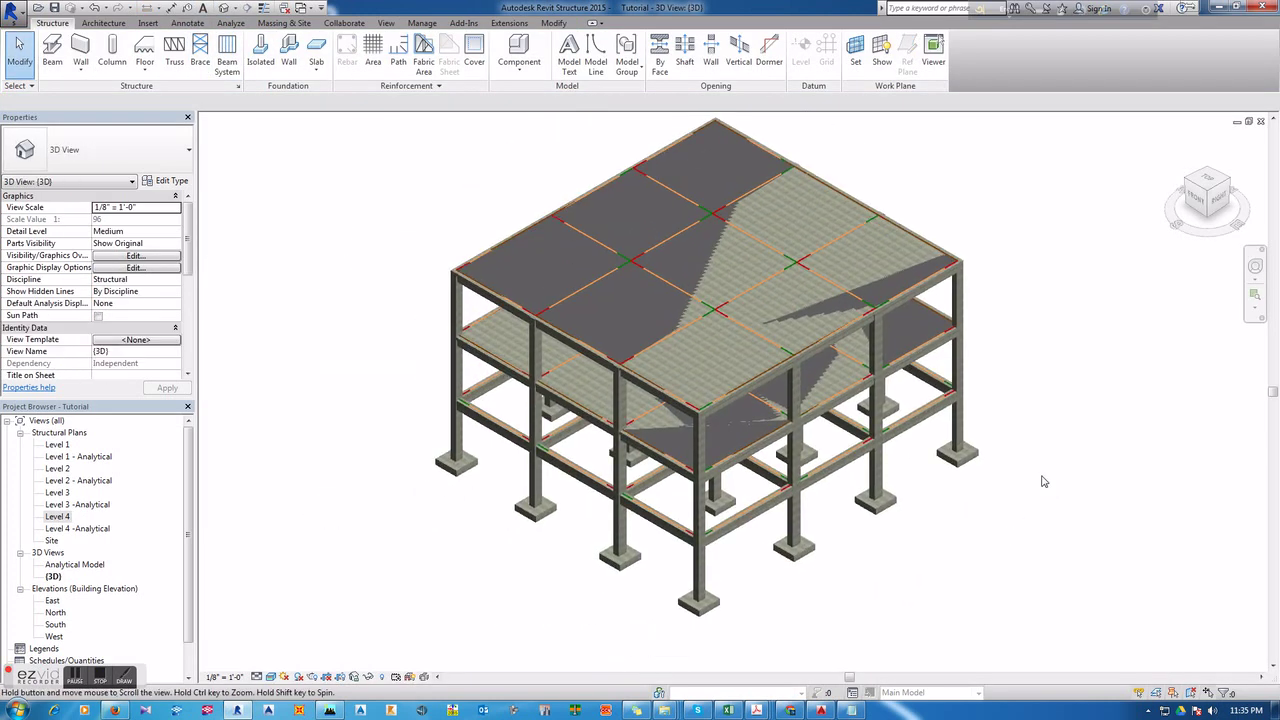
pyautogui.click(290, 677)
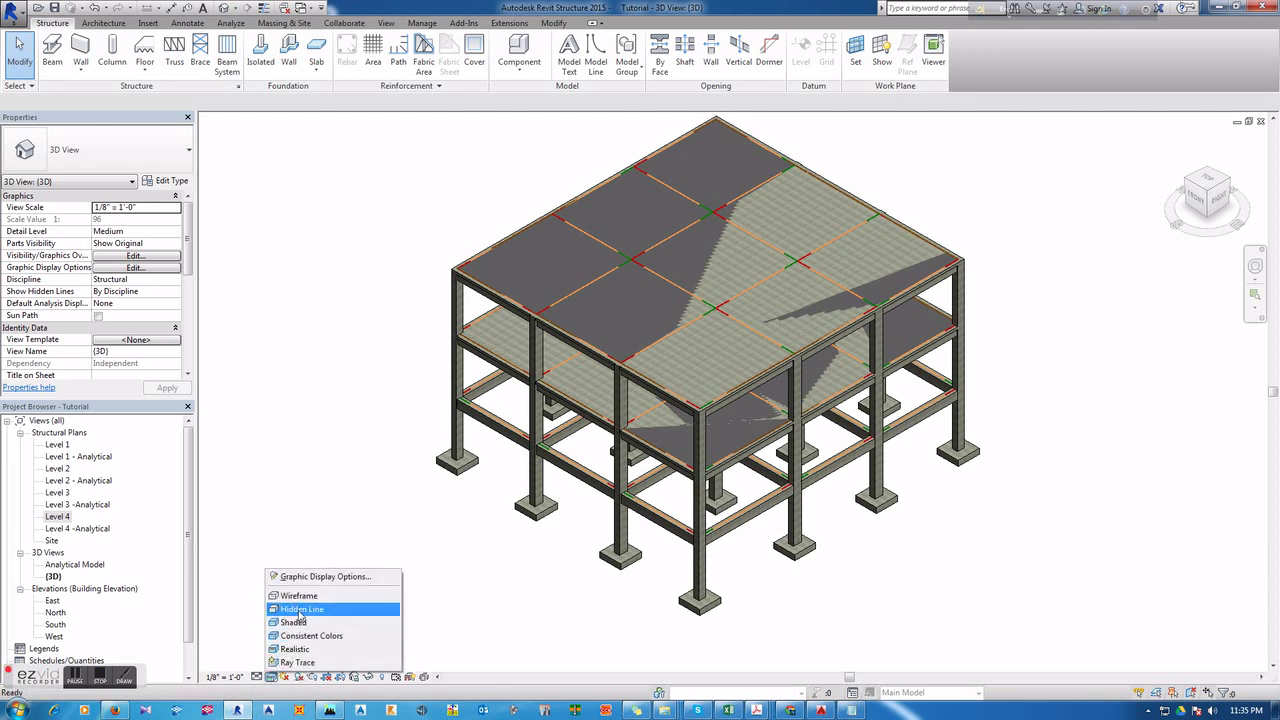
pyautogui.click(300, 595)
pyautogui.moveTo(991, 467); pyautogui.dragTo(973, 493, button='middle')
pyautogui.click(271, 677)
pyautogui.click(300, 609)
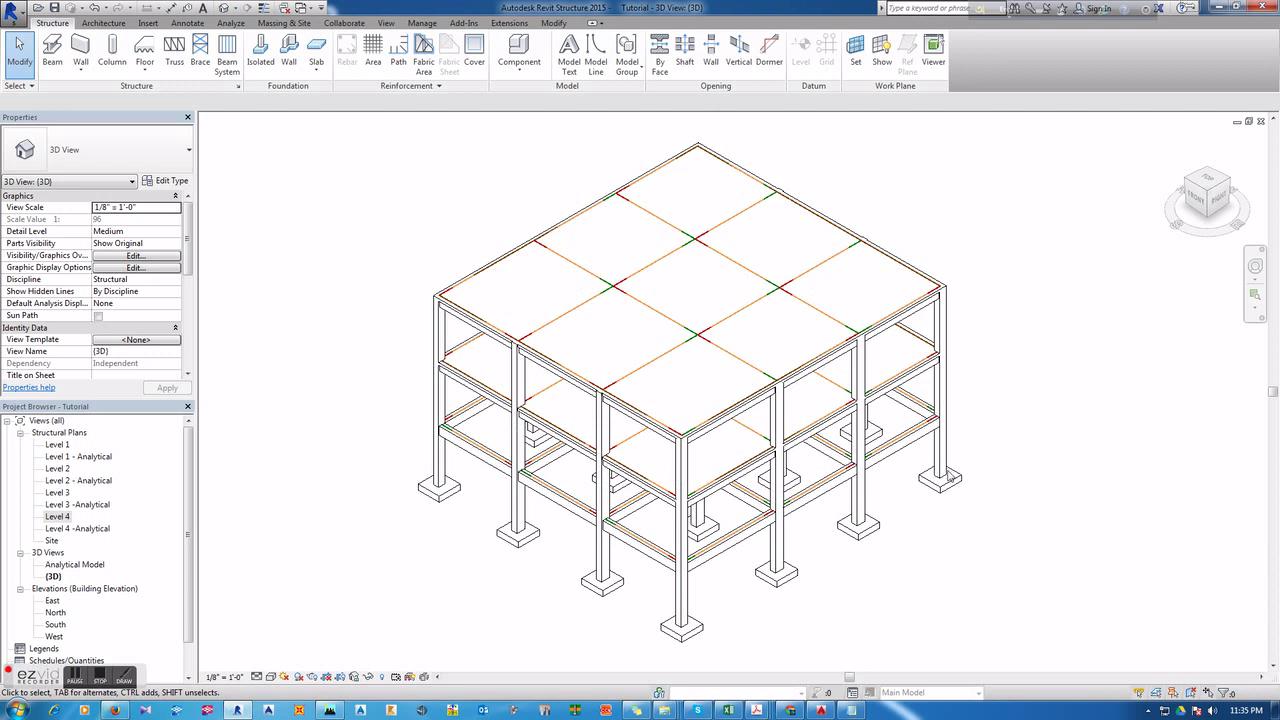
pyautogui.scroll(-1, 1050, 420)
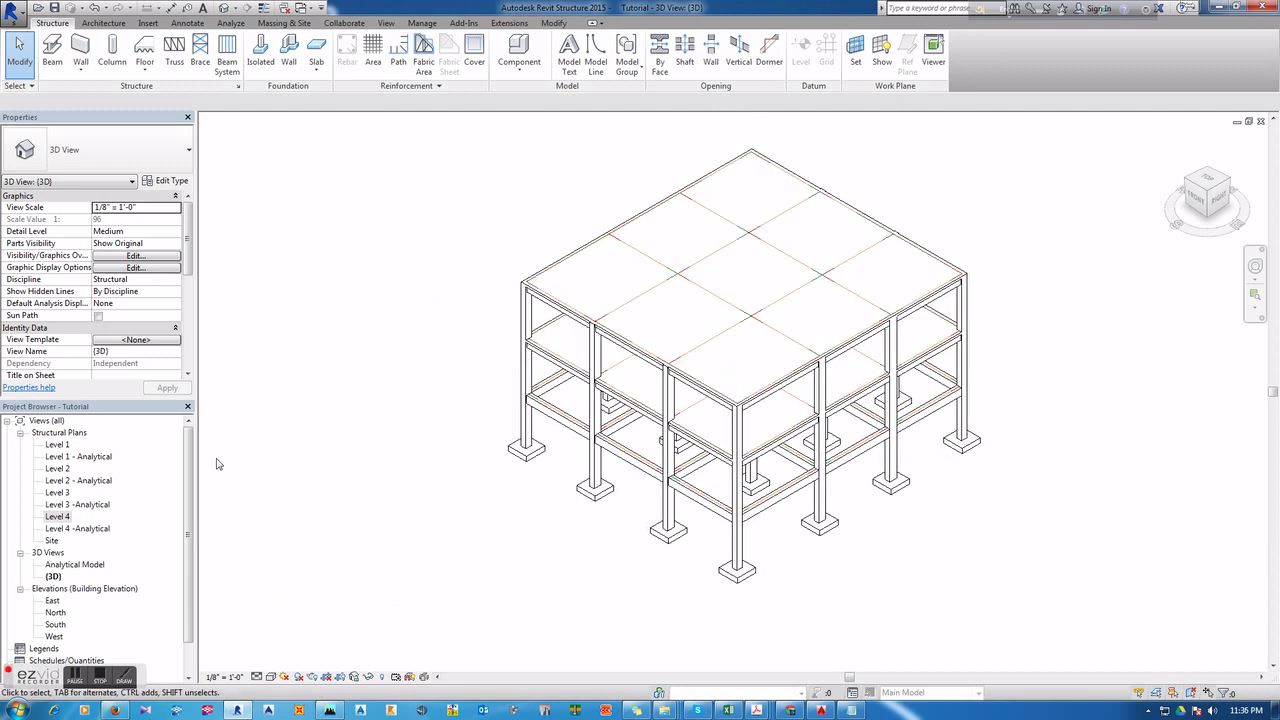
# Step: Open the Analytical Model 3D view to inspect both slabs
pyautogui.doubleClick(62, 566)
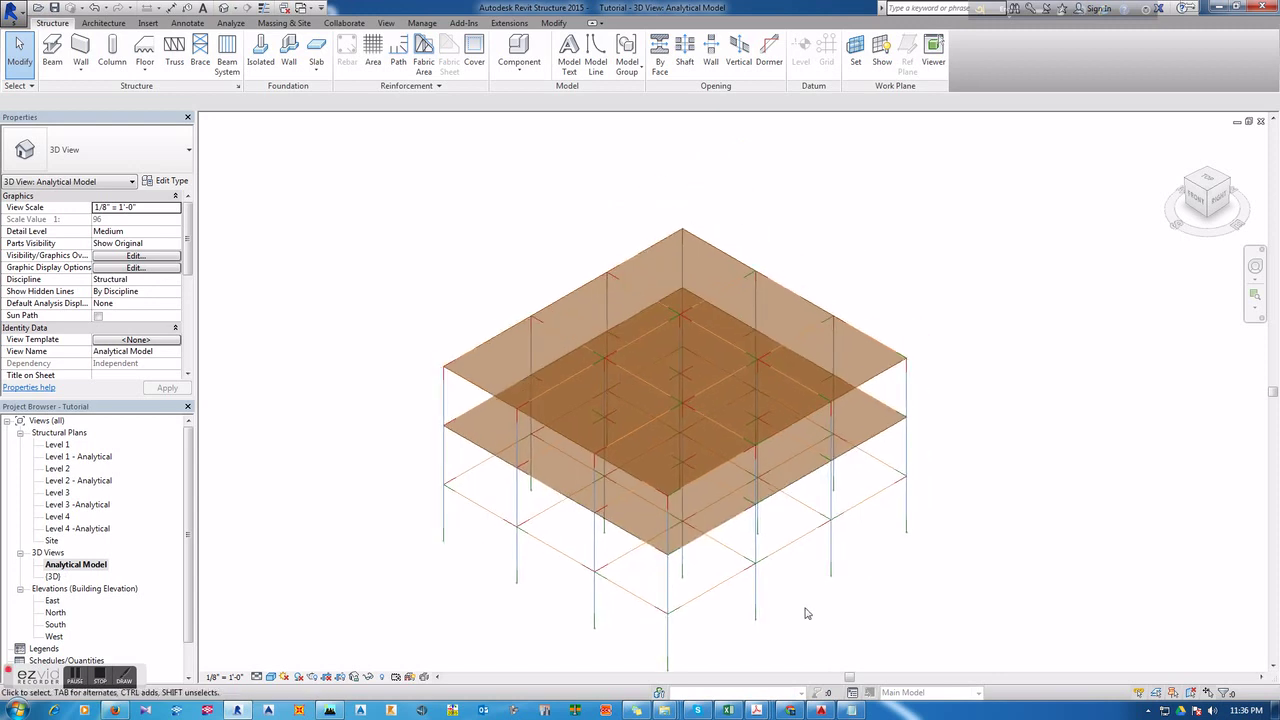
pyautogui.scroll(1, 847, 546)
pyautogui.scroll(2, 850, 550)
pyautogui.scroll(1, 870, 568)
pyautogui.scroll(-1, 874, 570)
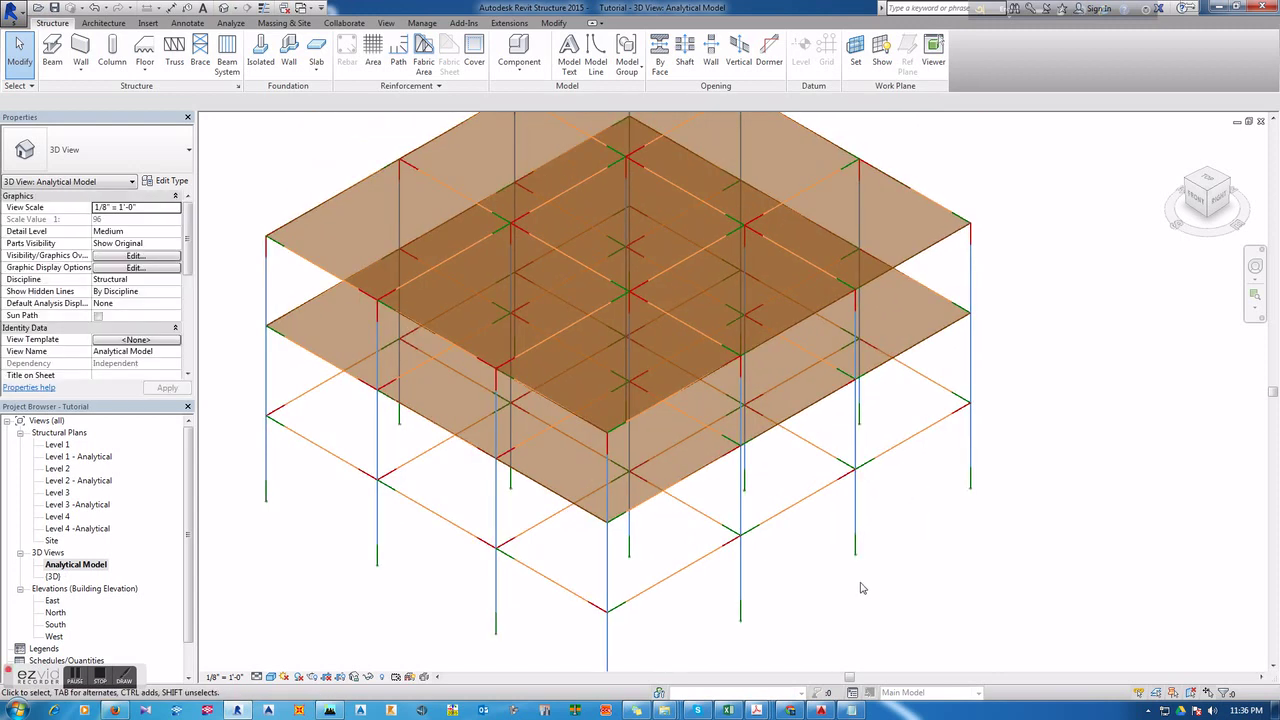
pyautogui.scroll(-1, 862, 585)
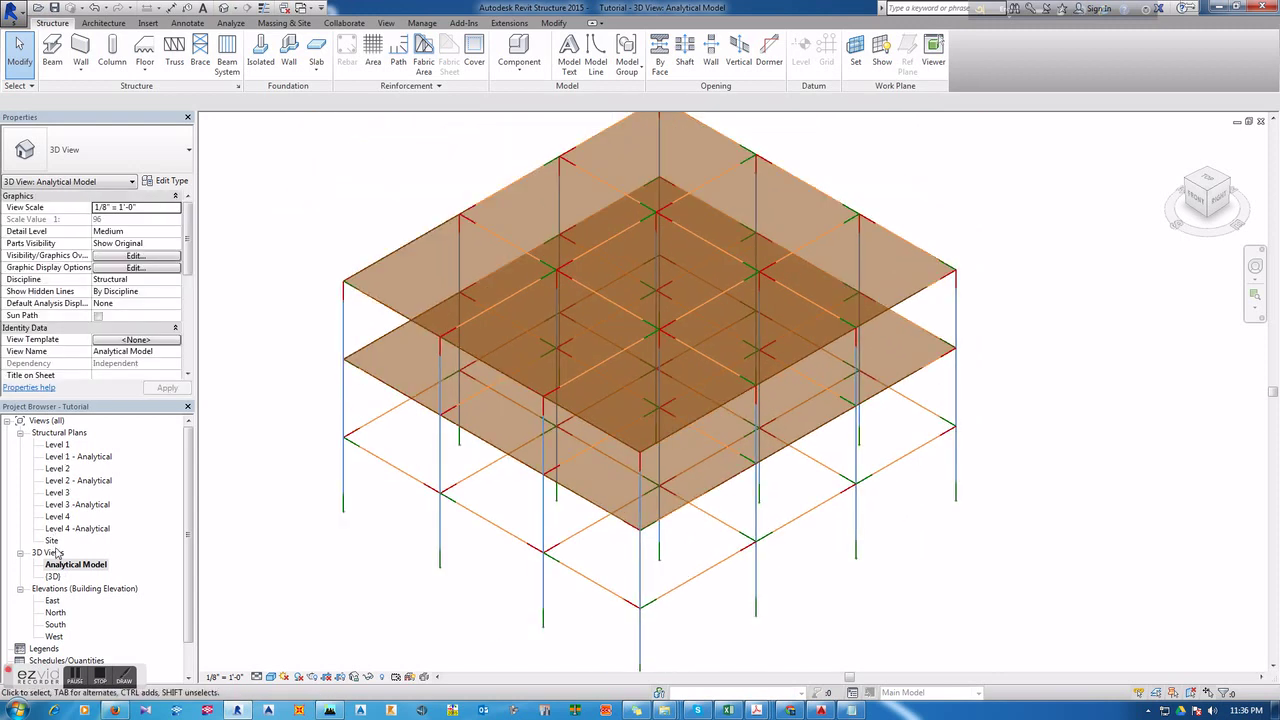
# Step: Check the Level 2 and Level 3 plans, ending on the Level 4 plan
pyautogui.doubleClick(57, 468)
pyautogui.doubleClick(62, 494)
pyautogui.click(66, 517)
pyautogui.doubleClick(66, 517)
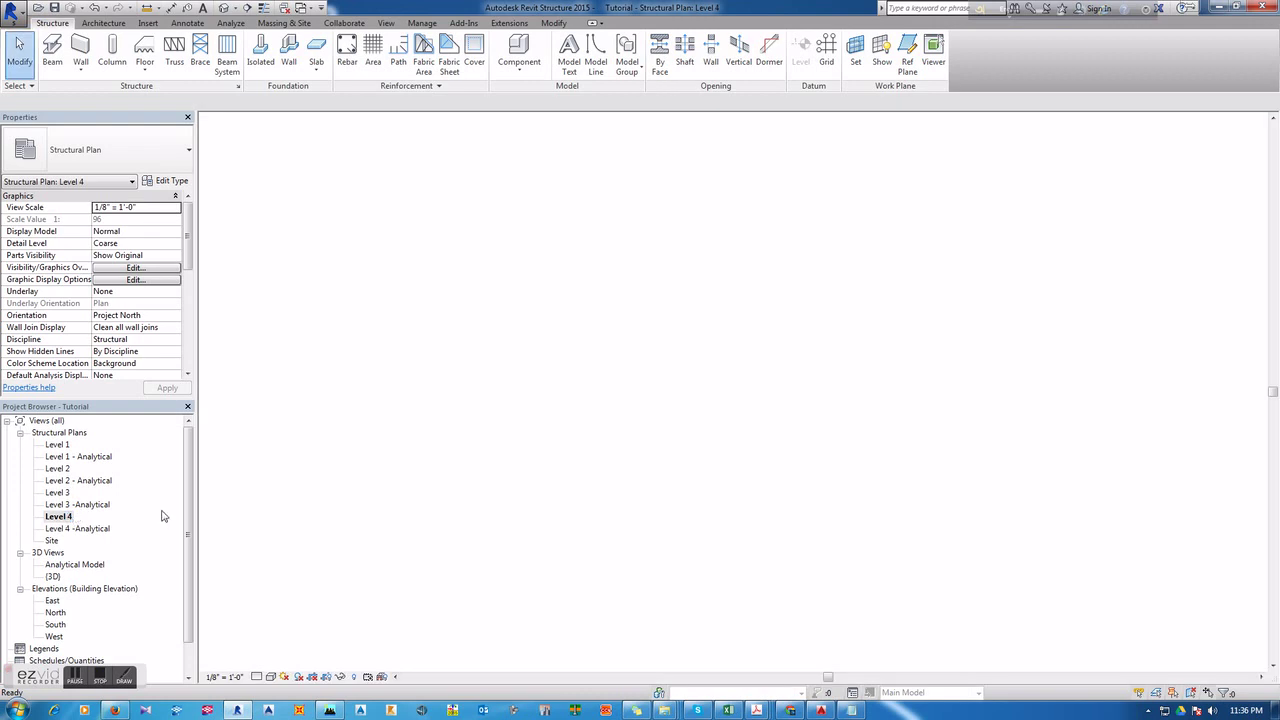
pyautogui.scroll(2, 611, 425)
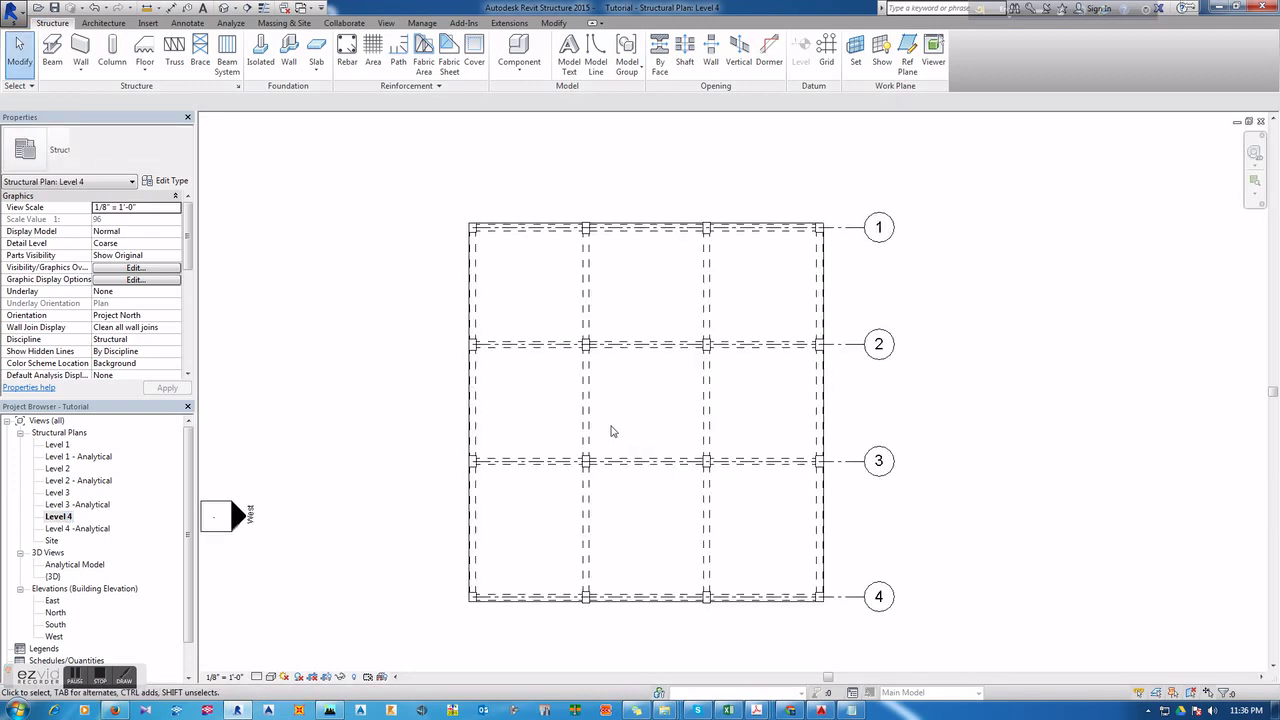
pyautogui.scroll(1, 565, 383)
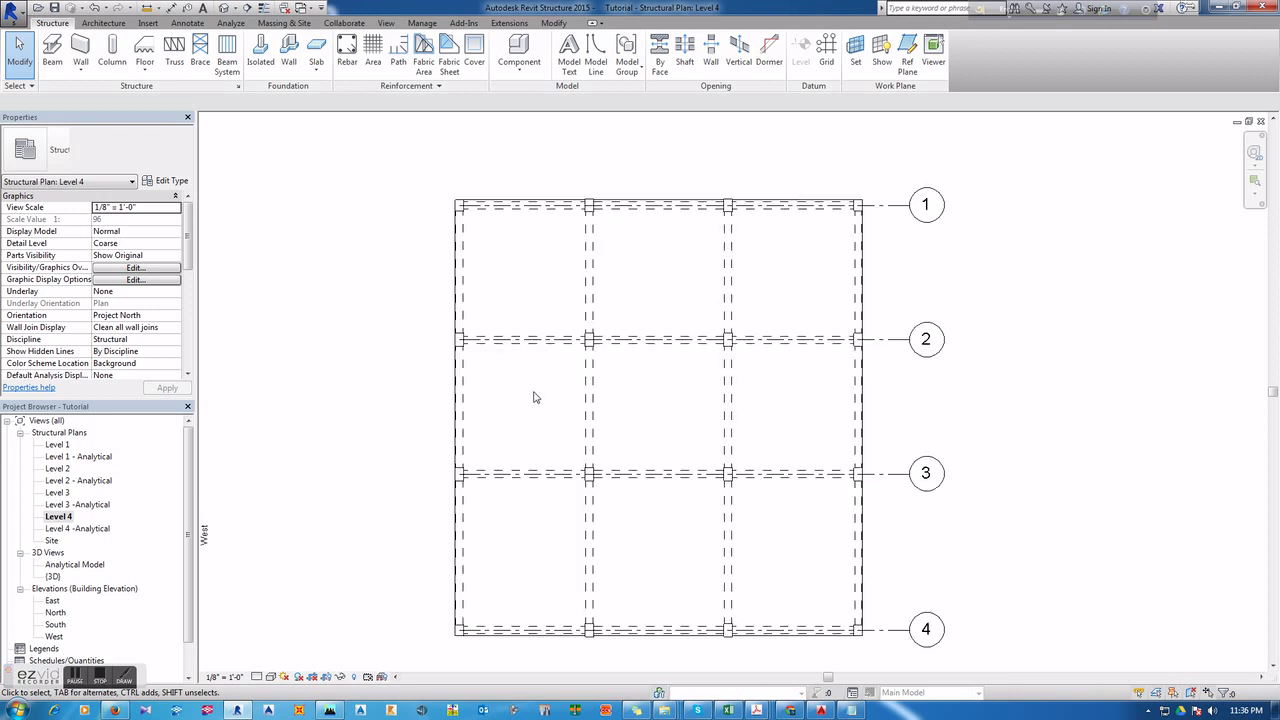
# Step: Change the Notepad note to "To Create an Openning in Slab", minimize it, and reopen Level 3
pyautogui.click(791, 710)
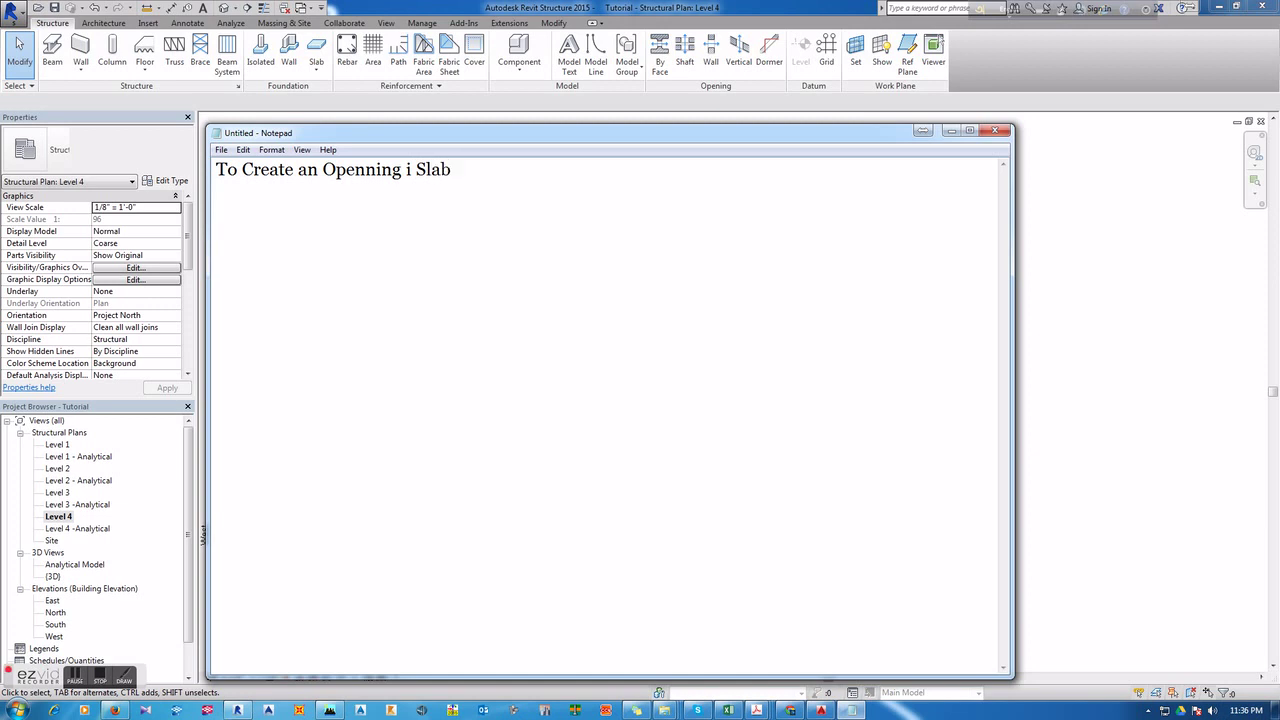
pyautogui.click(950, 133)
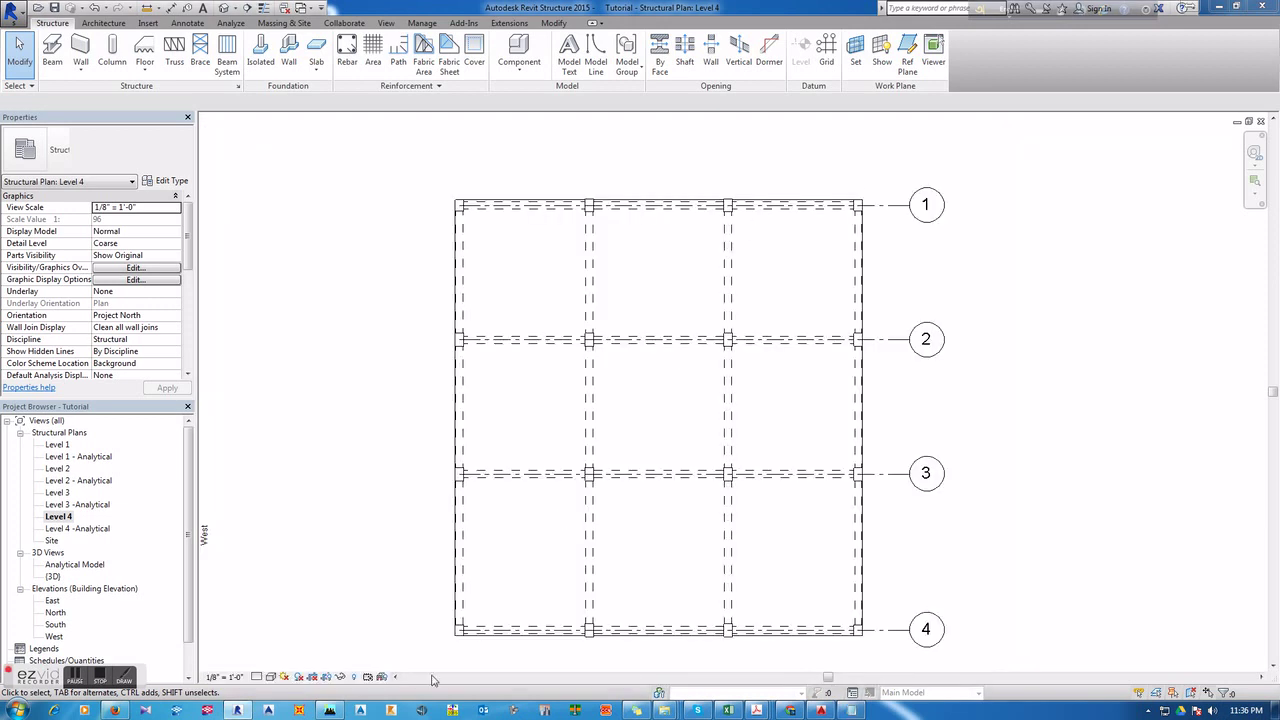
pyautogui.click(828, 710)
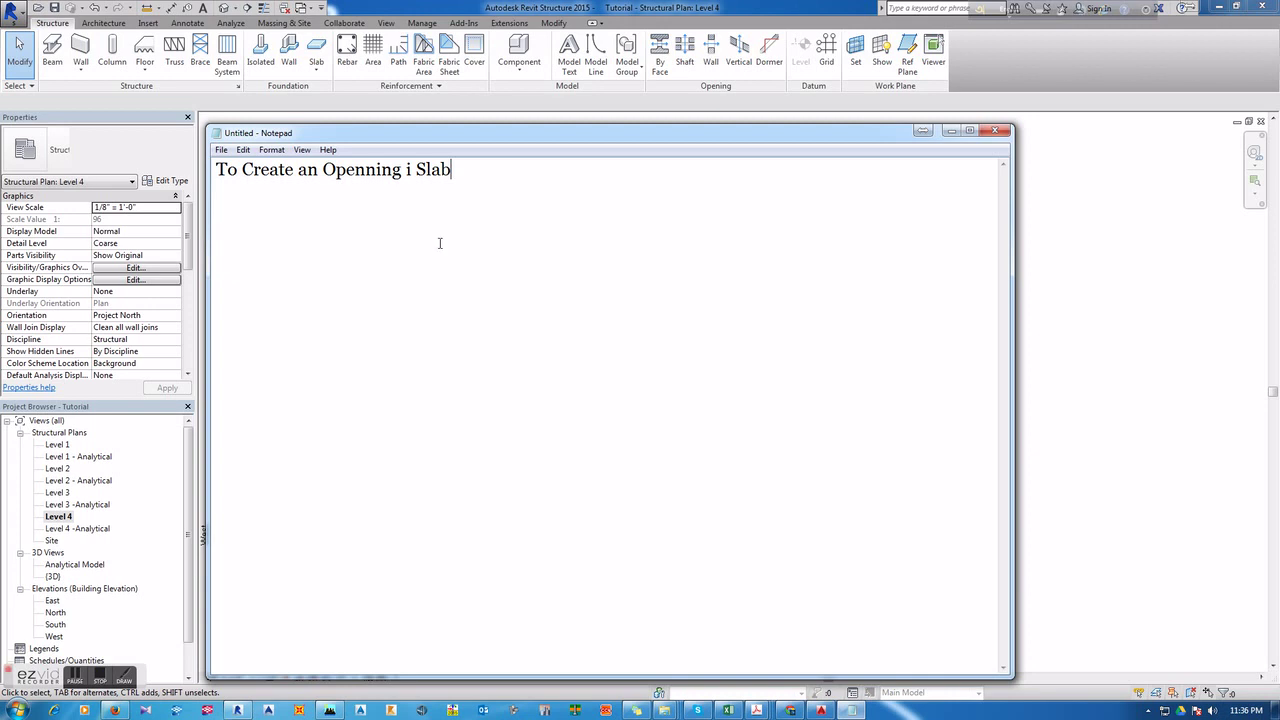
pyautogui.write('n')
pyautogui.click(950, 133)
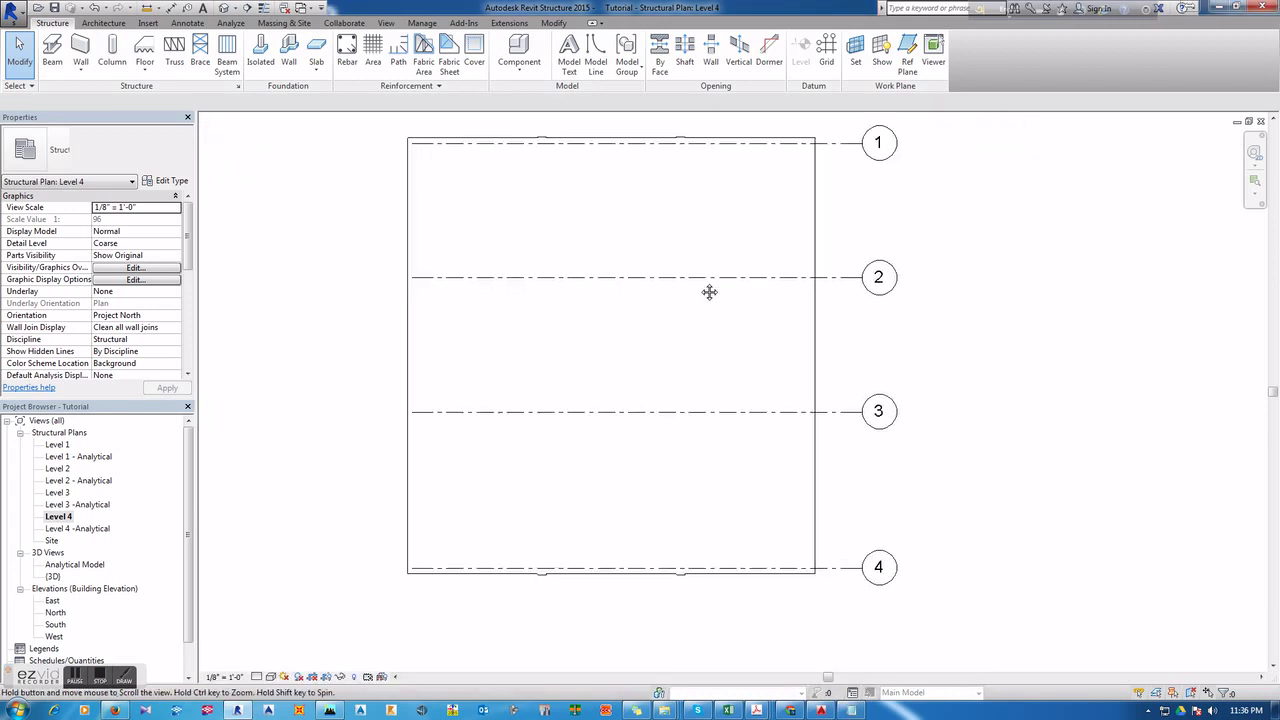
pyautogui.click(58, 492)
pyautogui.doubleClick(58, 492)
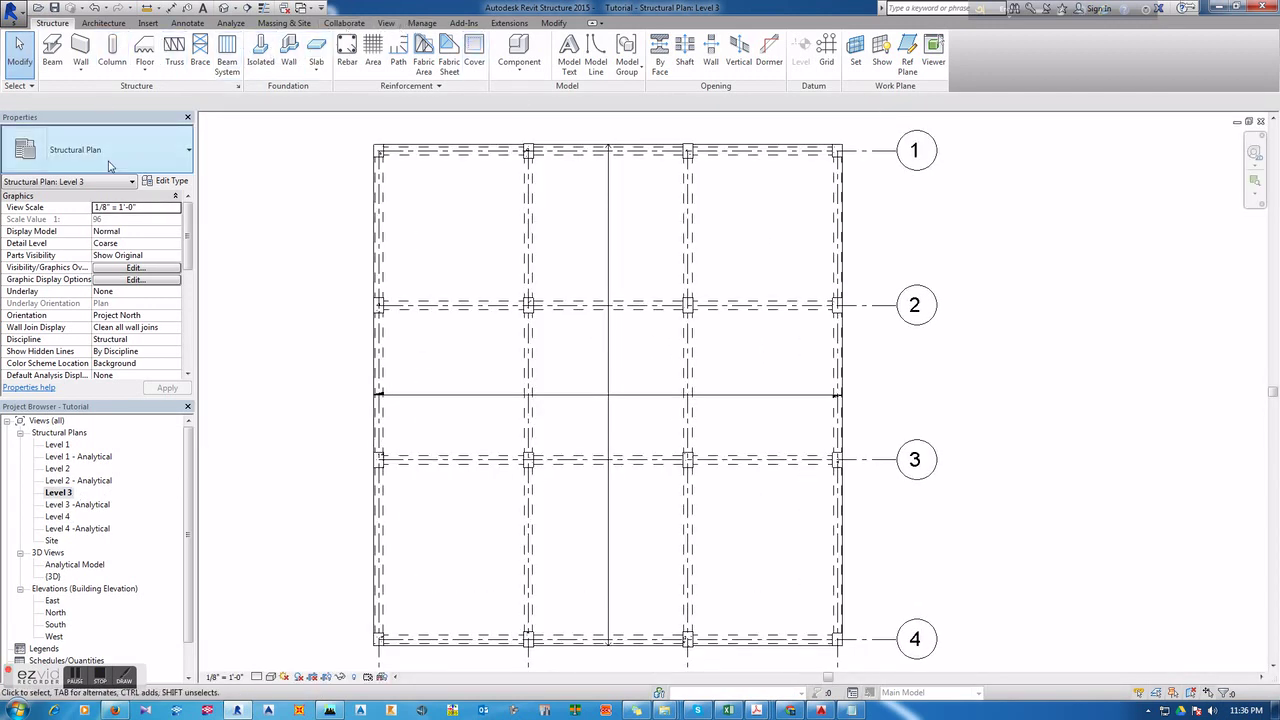
# Step: Edit the Level 3 slab boundary to cut a rectangular opening in the grids 2–3, 6–7 bay
pyautogui.click(496, 146)
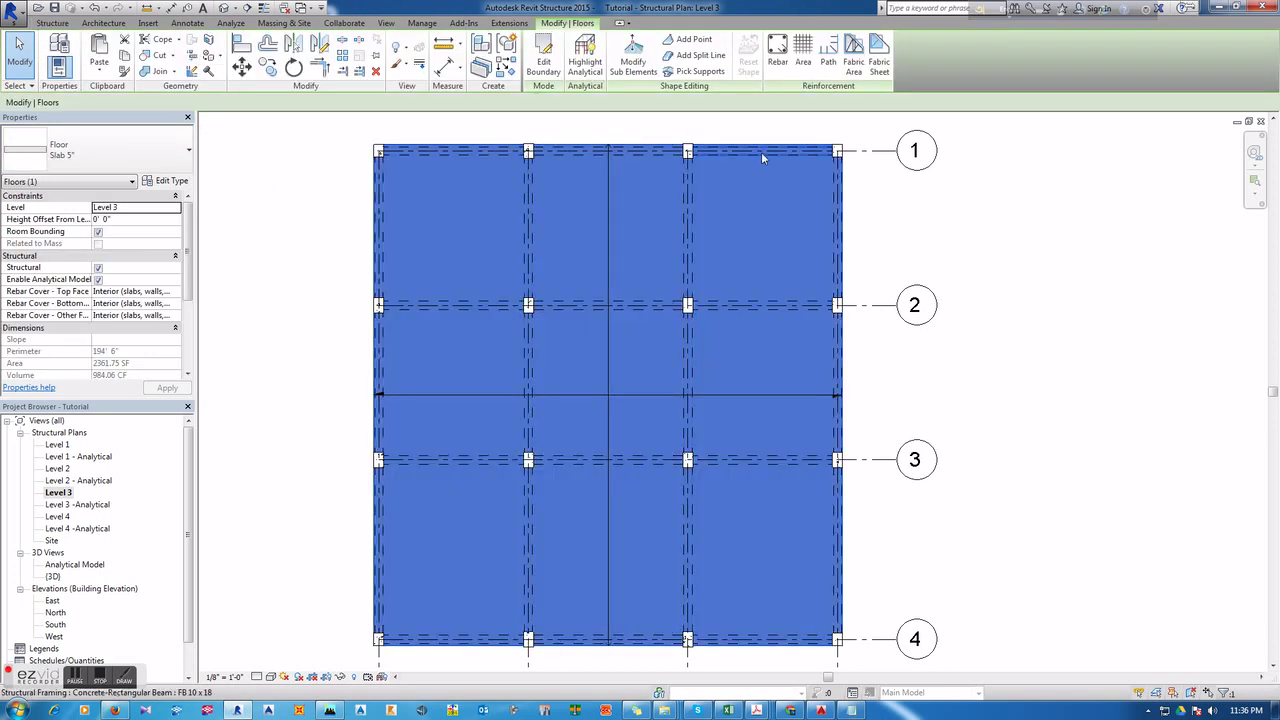
pyautogui.click(543, 55)
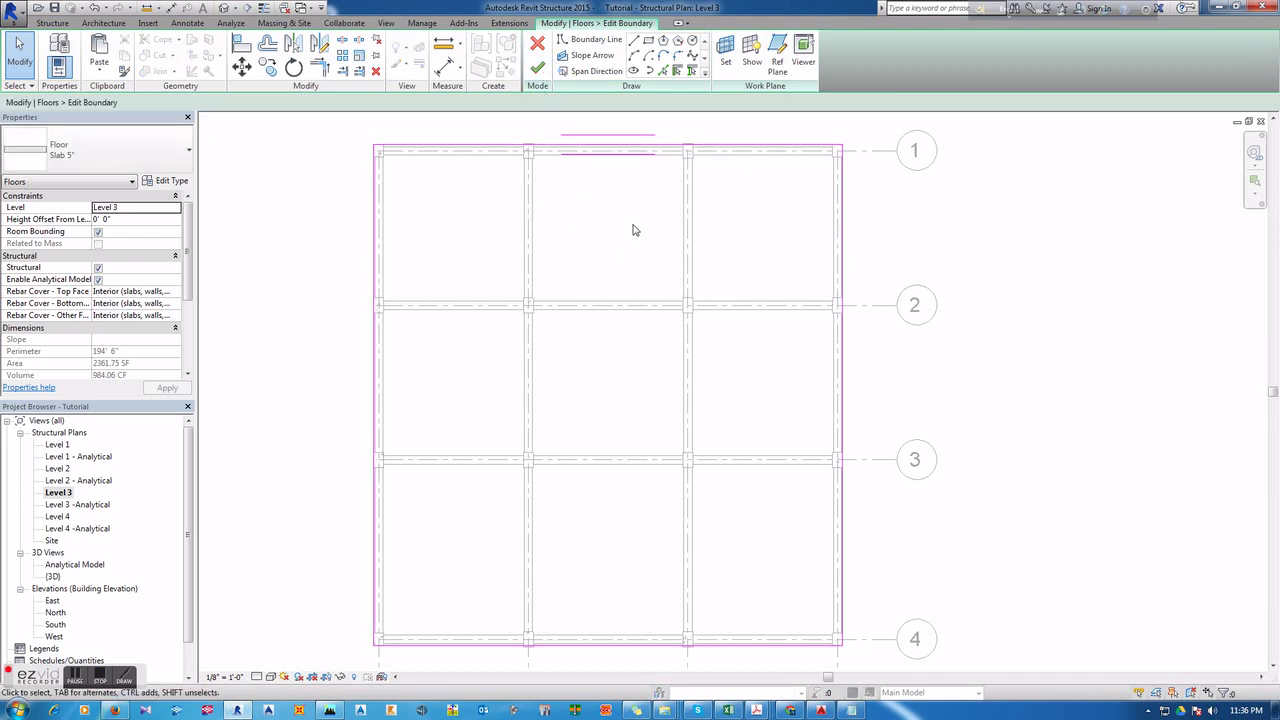
pyautogui.scroll(-2, 632, 230)
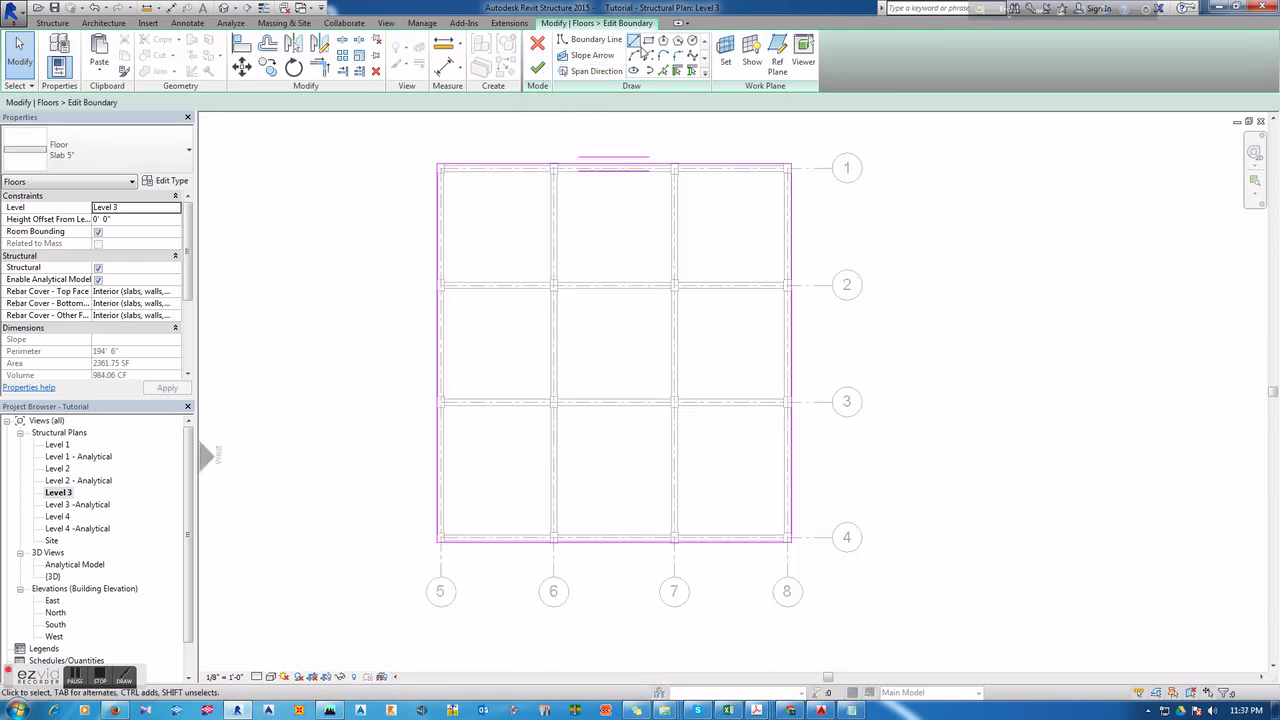
pyautogui.click(648, 41)
pyautogui.scroll(1, 623, 343)
pyautogui.scroll(1, 578, 333)
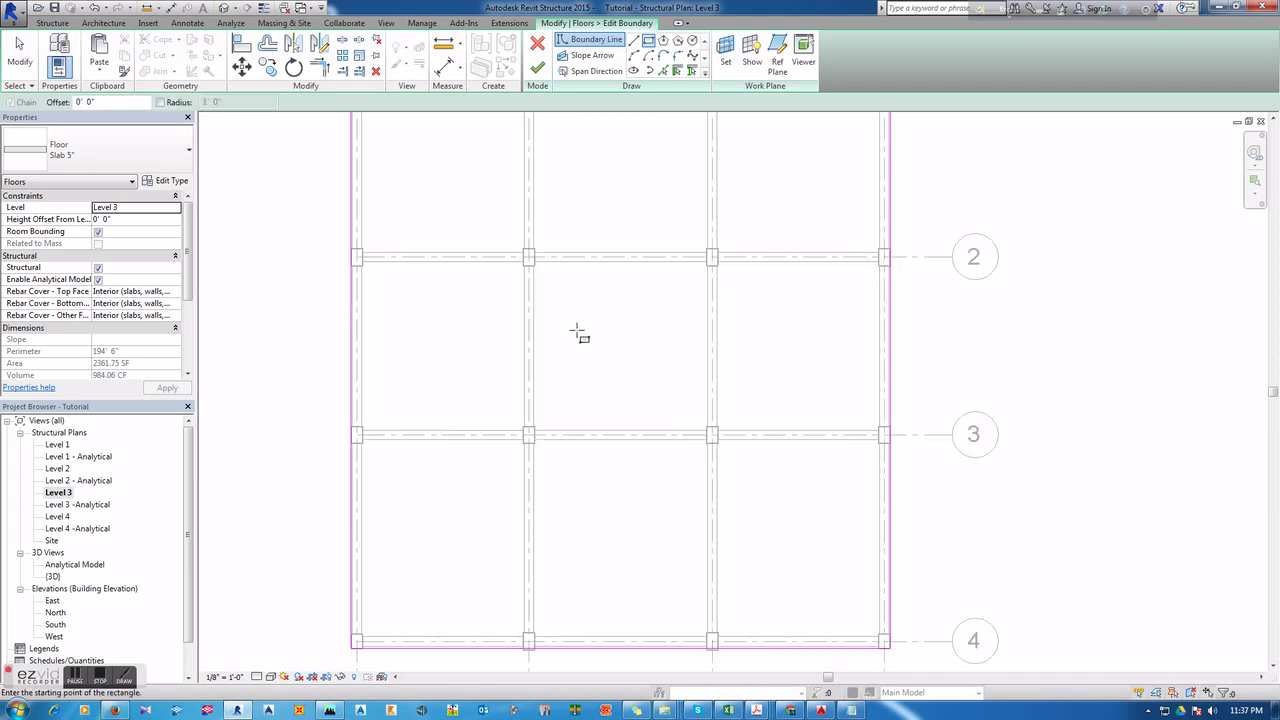
pyautogui.click(534, 265)
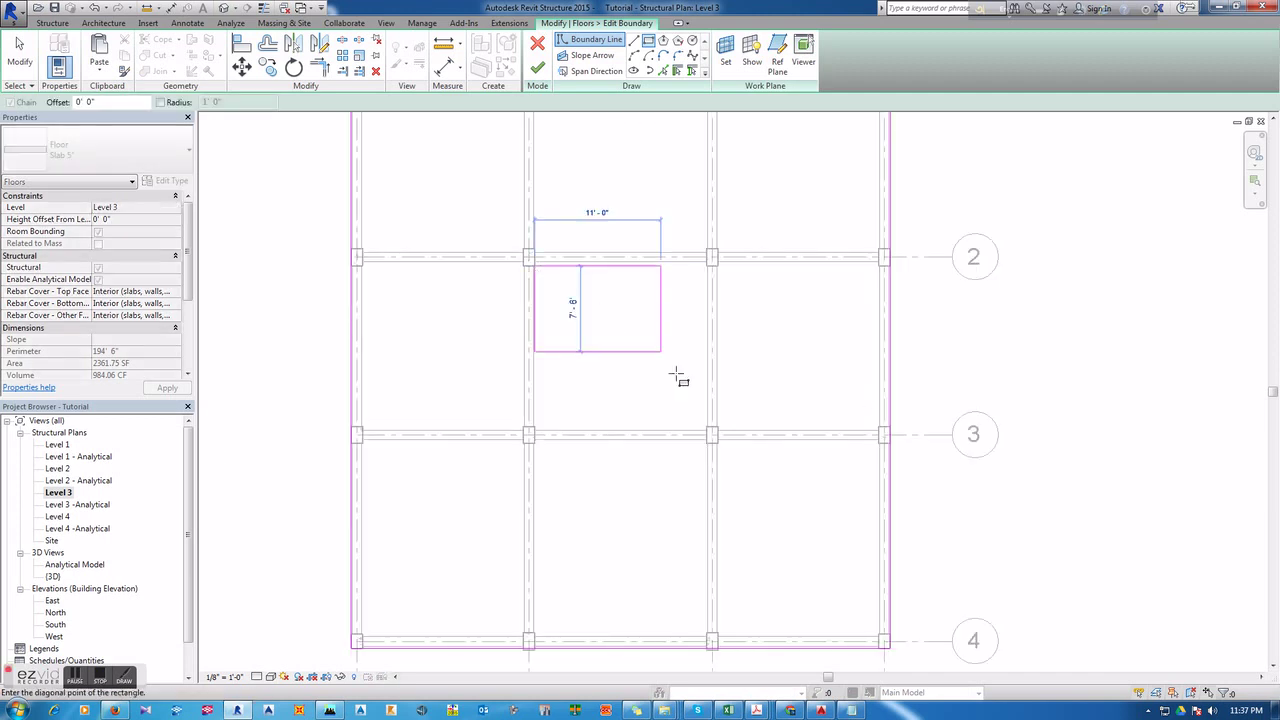
pyautogui.click(707, 428)
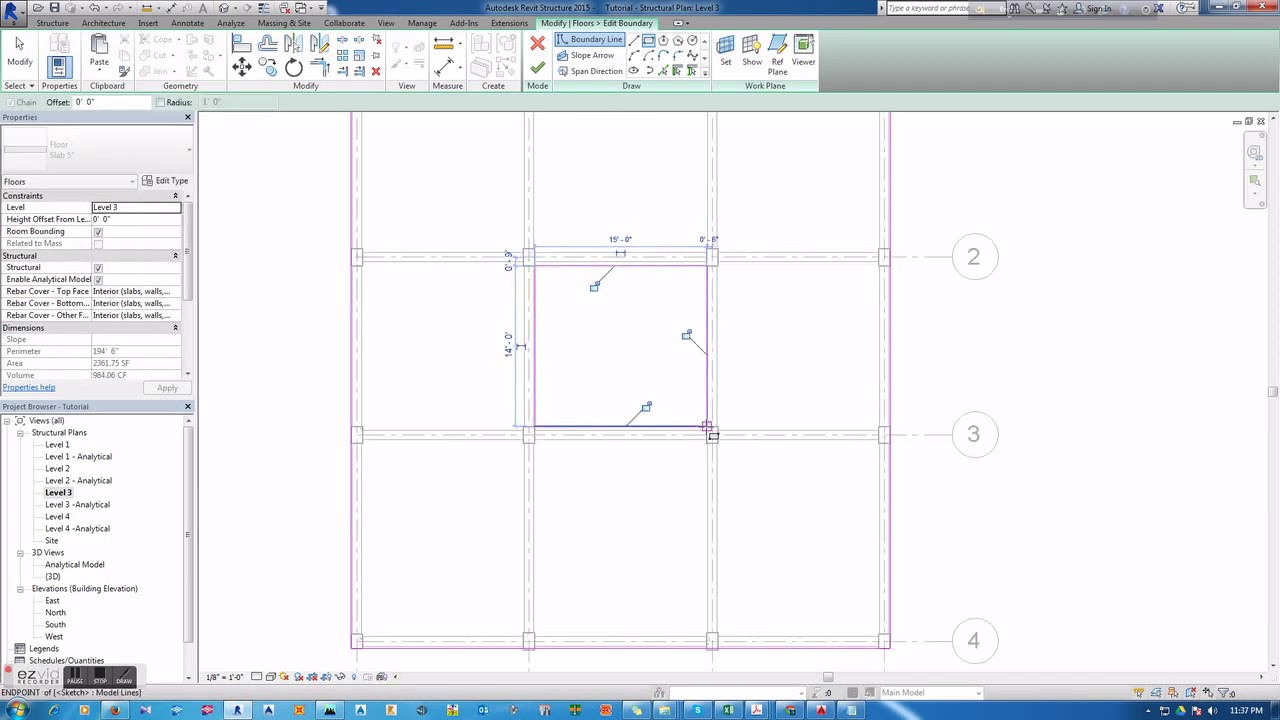
pyautogui.press('Escape')
pyautogui.press('Escape')
pyautogui.click(537, 67)
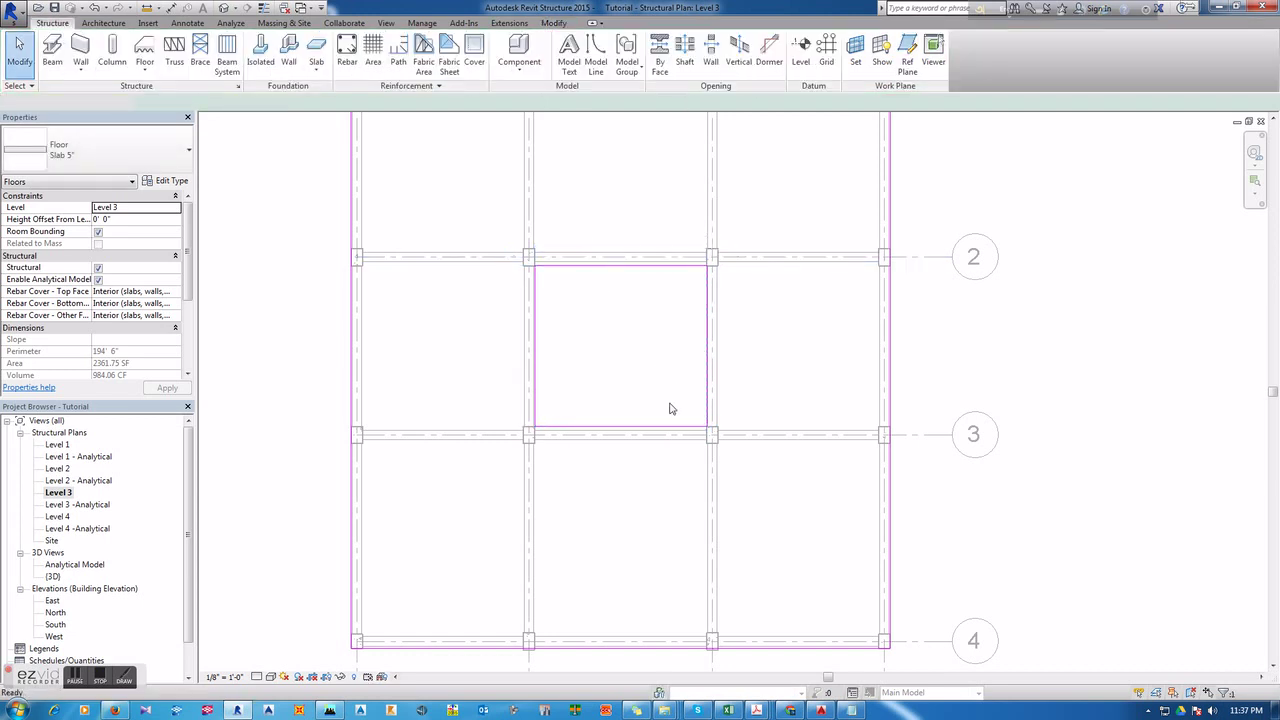
# Step: Deselect the slab, now 2151.75 SF, and switch to the {3D} view to check the opening
pyautogui.scroll(-1, 663, 409)
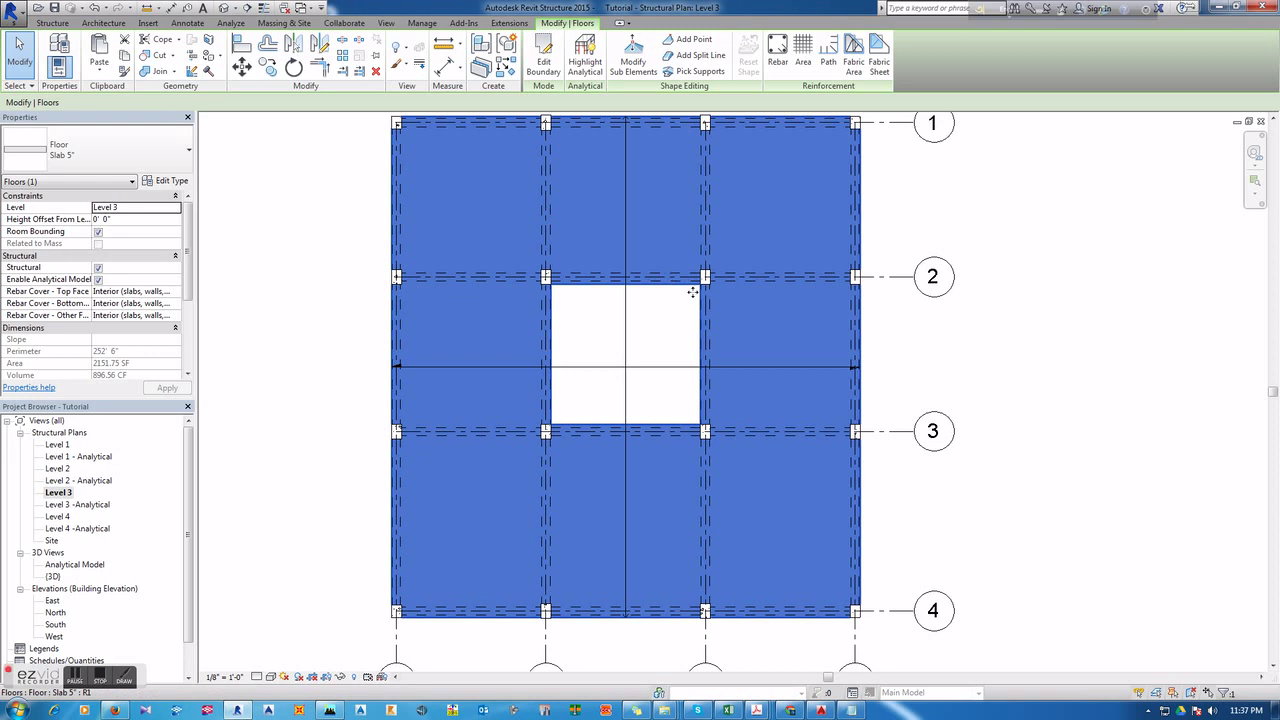
pyautogui.press('Escape')
pyautogui.scroll(-1, 601, 467)
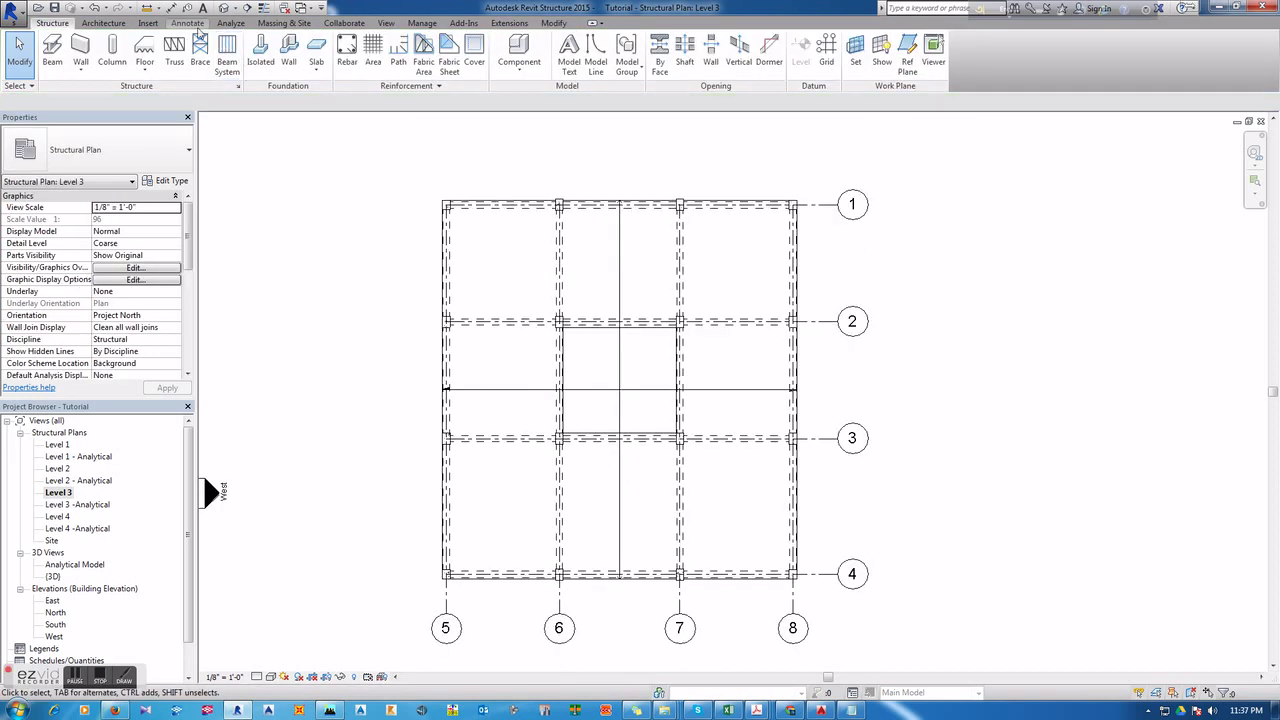
pyautogui.click(220, 8)
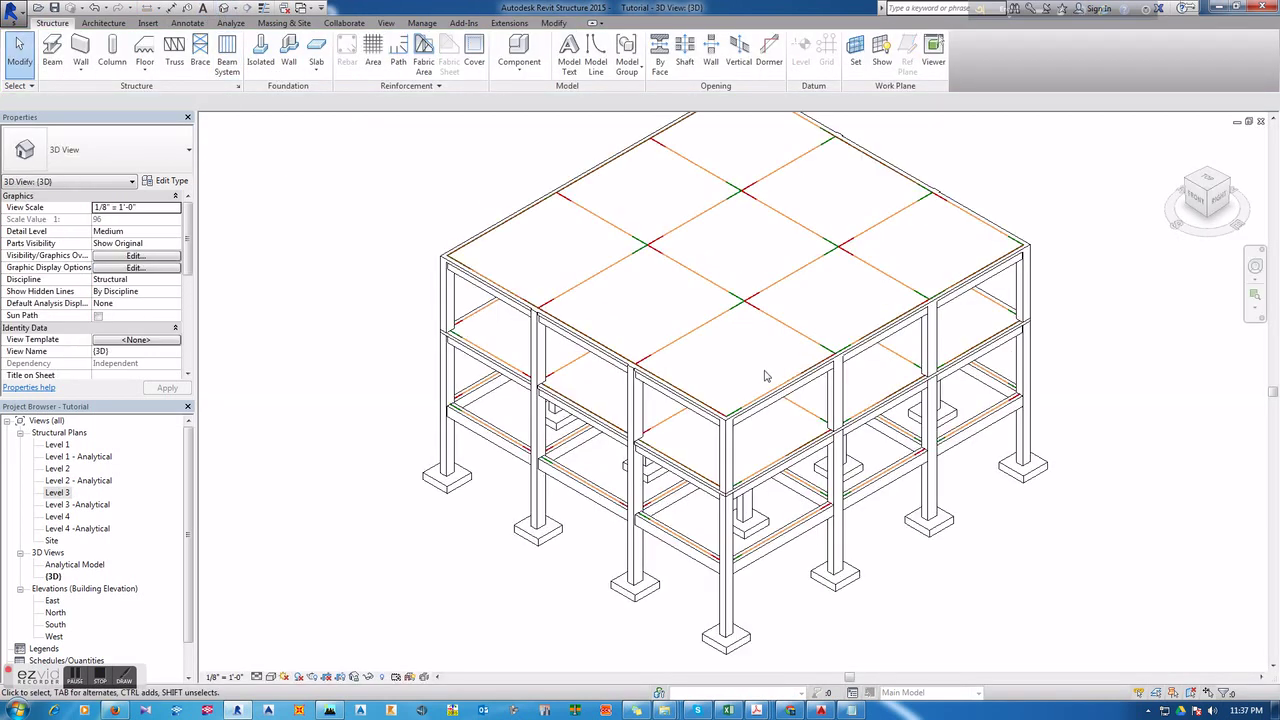
# Step: Open the Level 4 plan and start editing the floor slab's boundary sketch
pyautogui.doubleClick(62, 516)
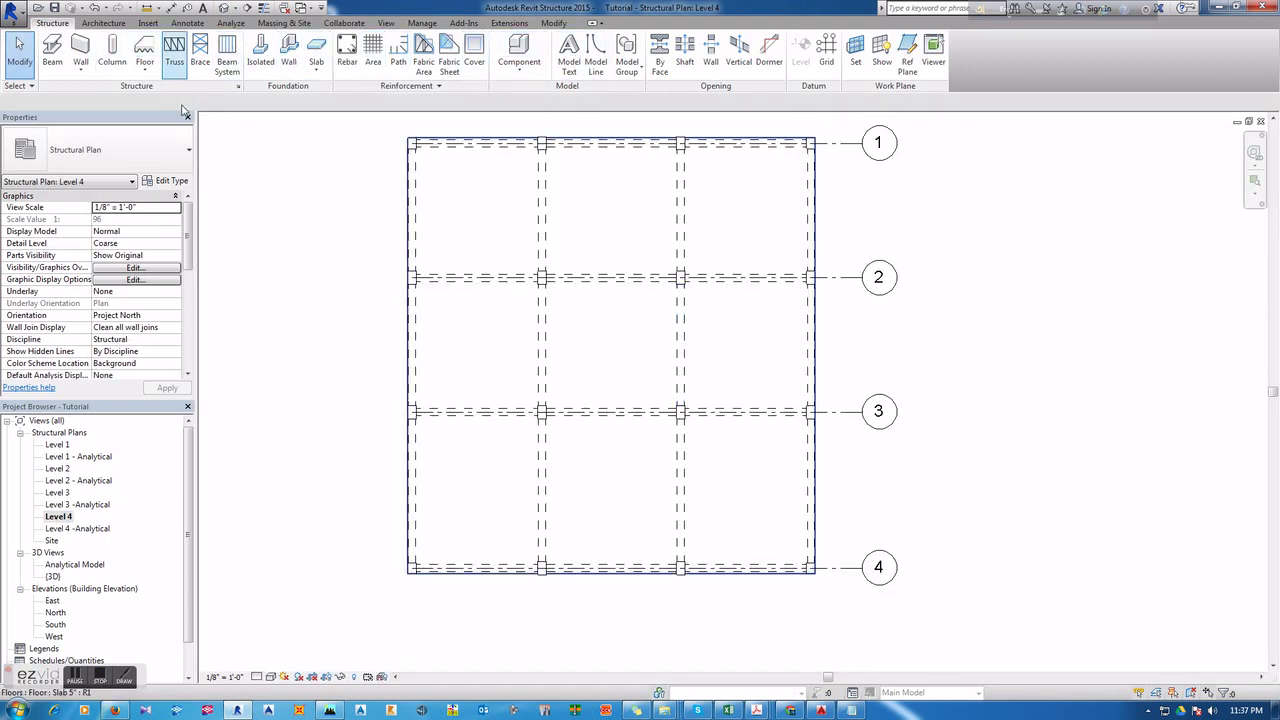
pyautogui.click(408, 208)
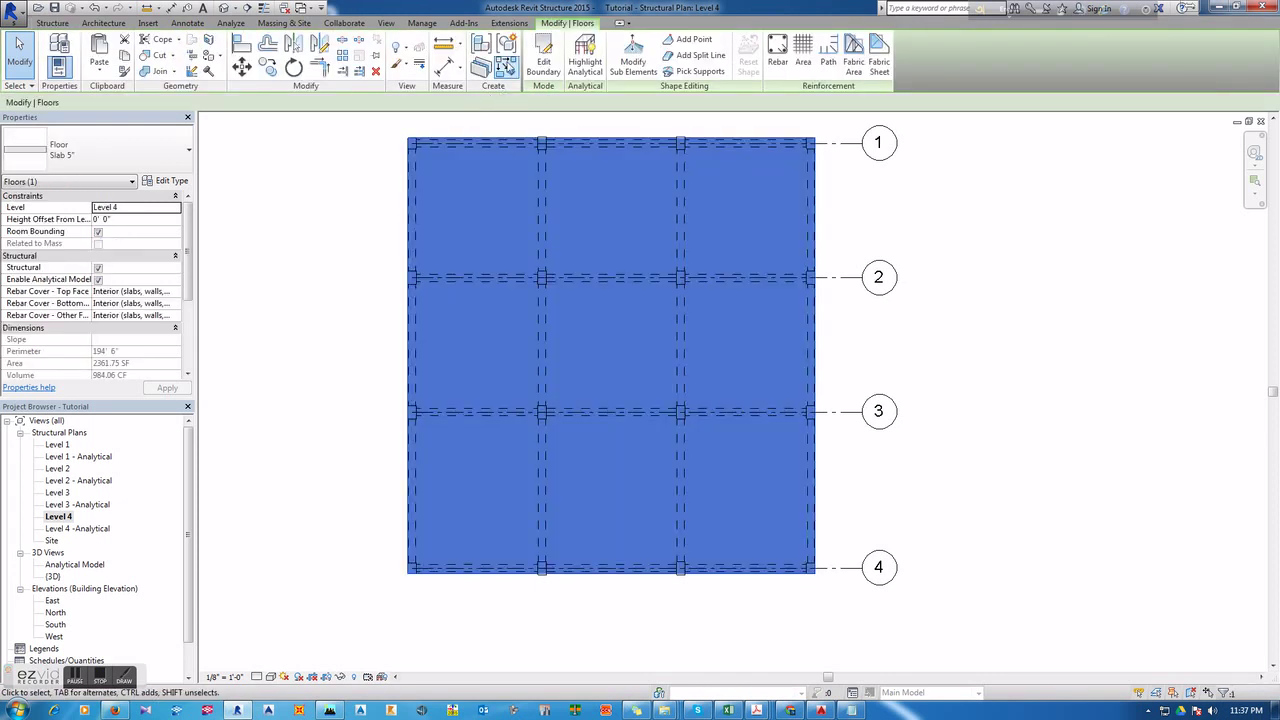
pyautogui.click(543, 60)
pyautogui.scroll(1, 594, 374)
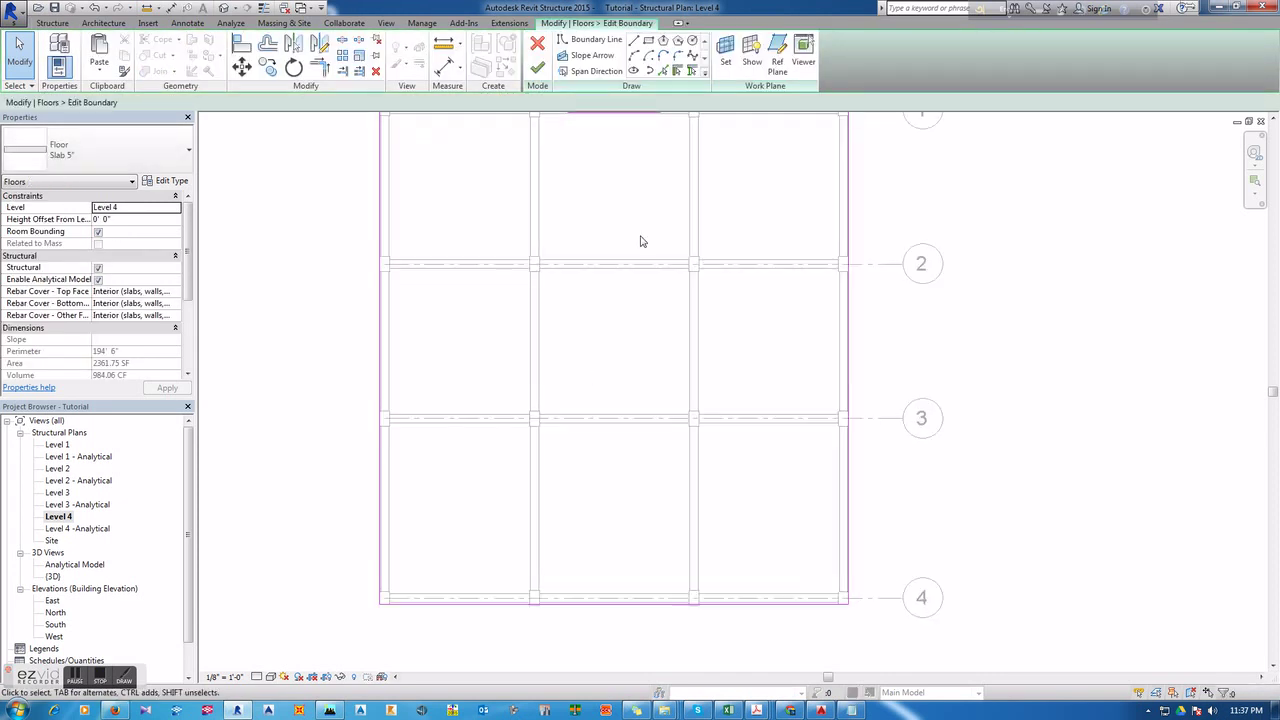
# Step: Sketch a rectangular opening around the central bay between grids 2 and 3, finish, and check it in 3D
pyautogui.click(649, 46)
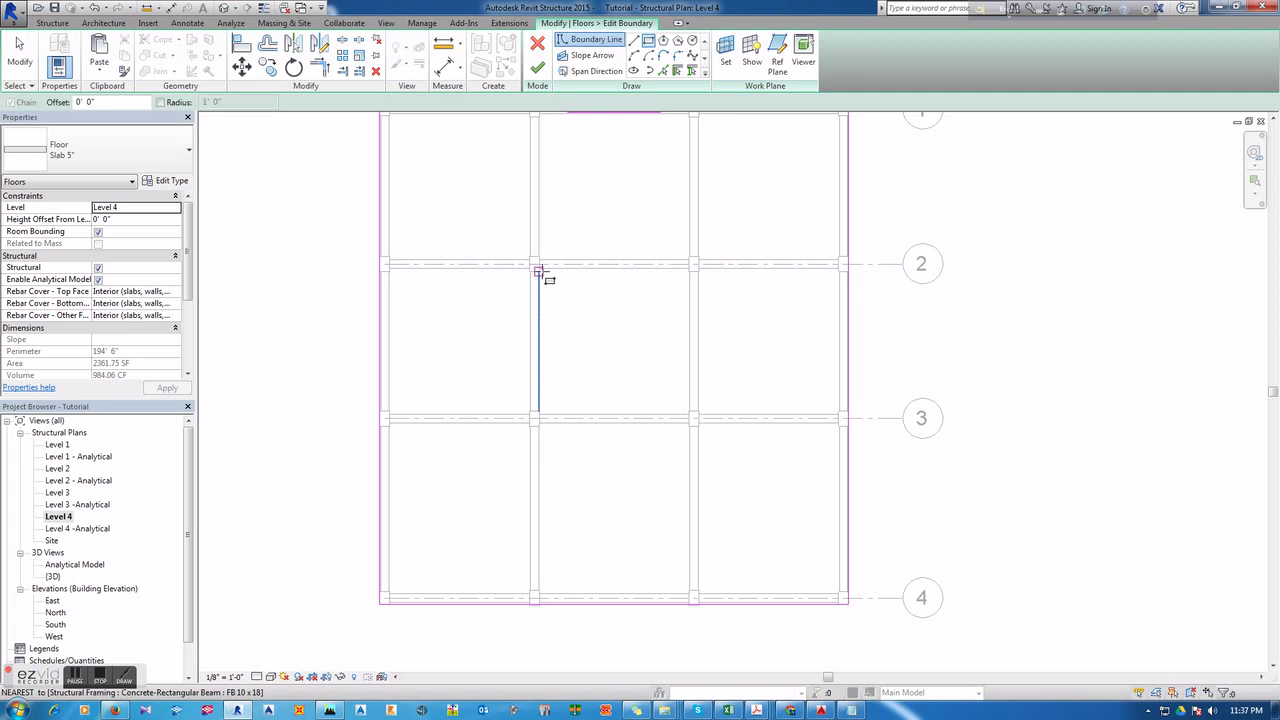
pyautogui.scroll(1, 539, 270)
pyautogui.scroll(1, 538, 270)
pyautogui.click(538, 270)
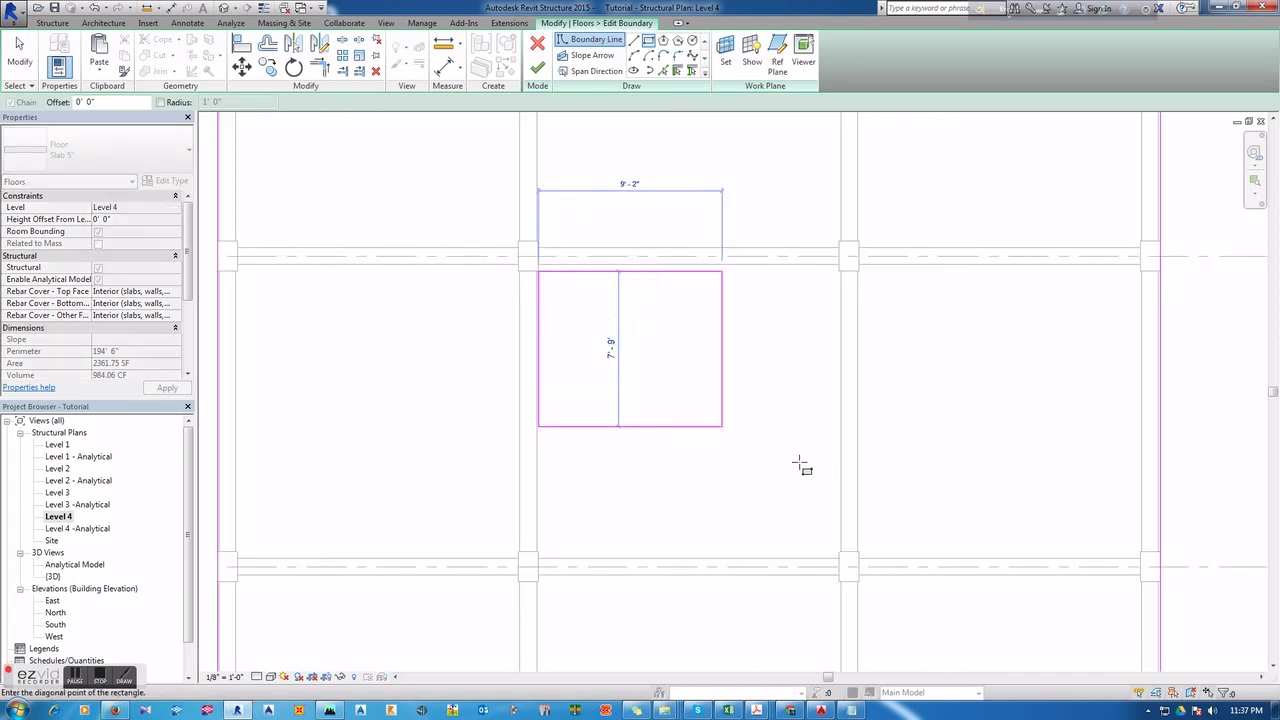
pyautogui.click(840, 548)
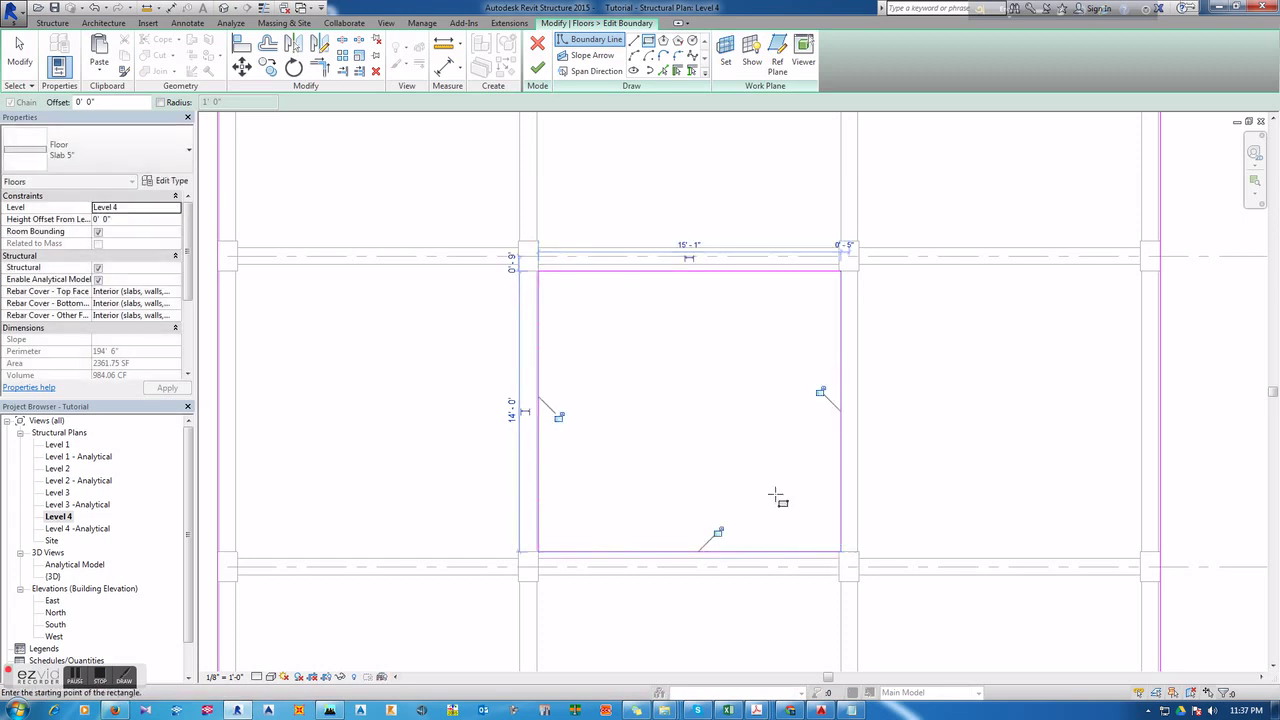
pyautogui.scroll(-1, 650, 420)
pyautogui.press('Escape')
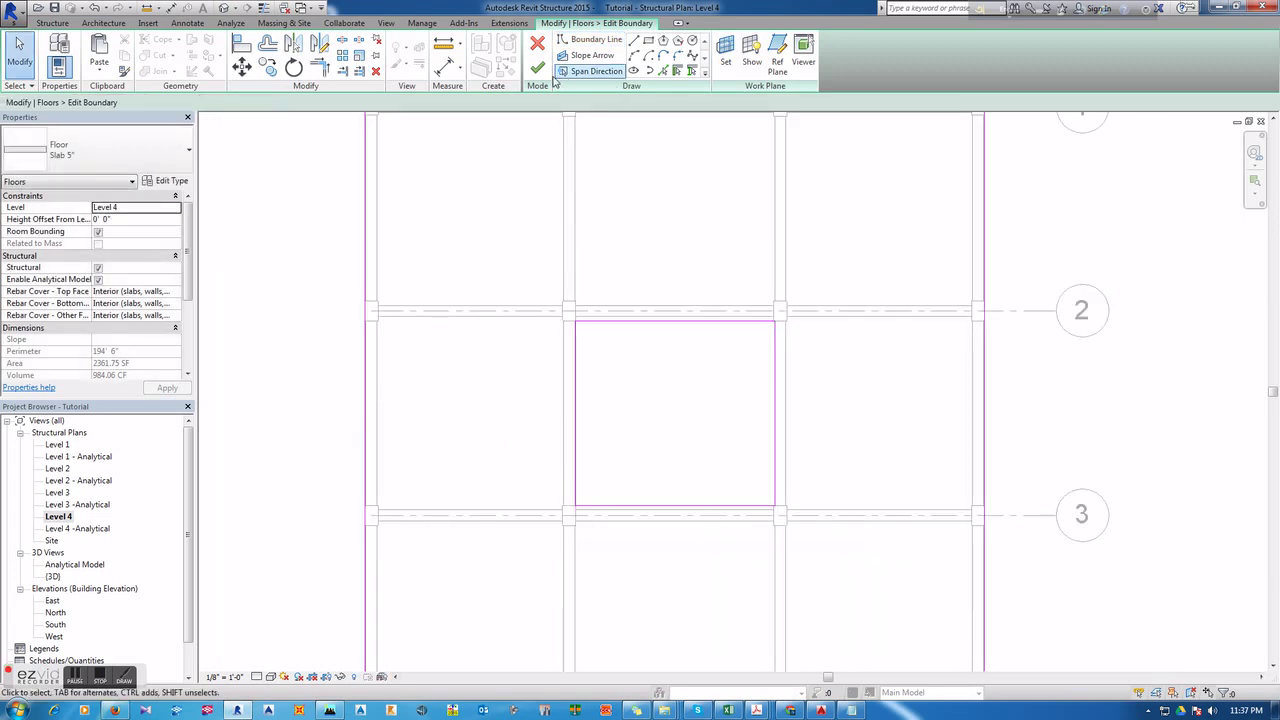
pyautogui.scroll(-1, 606, 425)
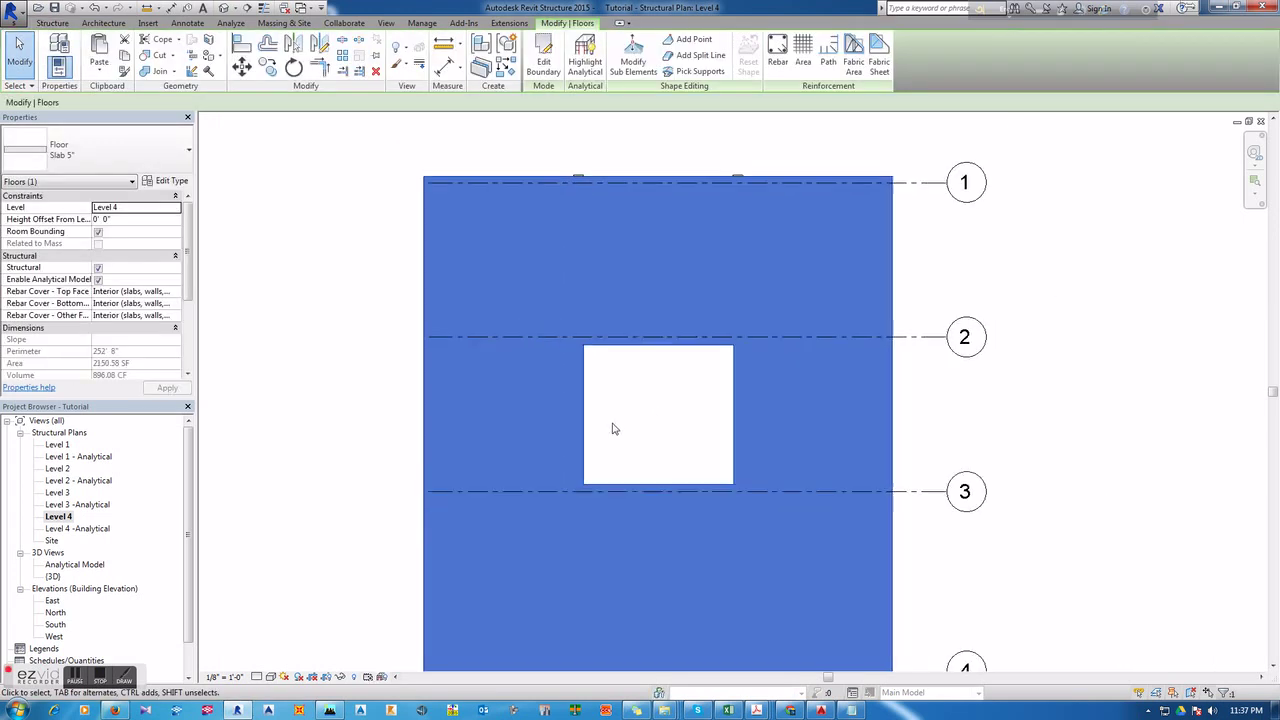
pyautogui.click(1026, 451)
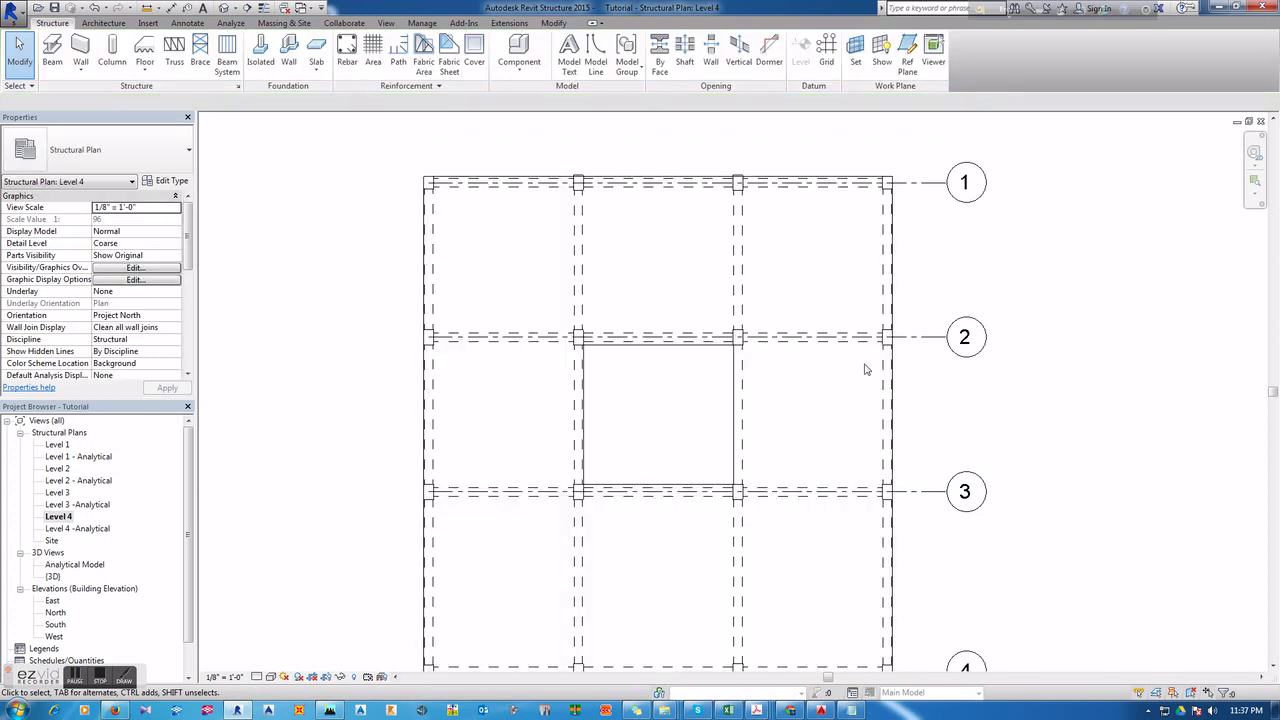
pyautogui.click(228, 8)
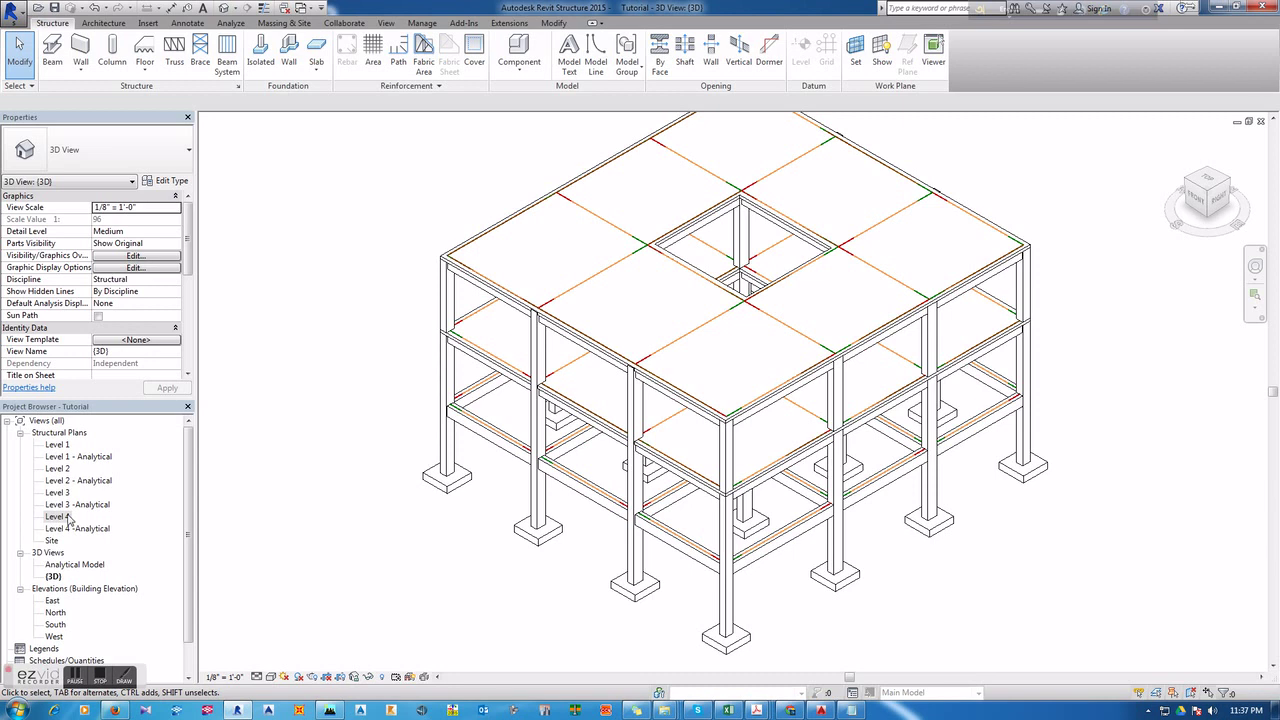
# Step: Orbit the Analytical Model 3D view to inspect the frame, then return to the {3D} view
pyautogui.doubleClick(66, 565)
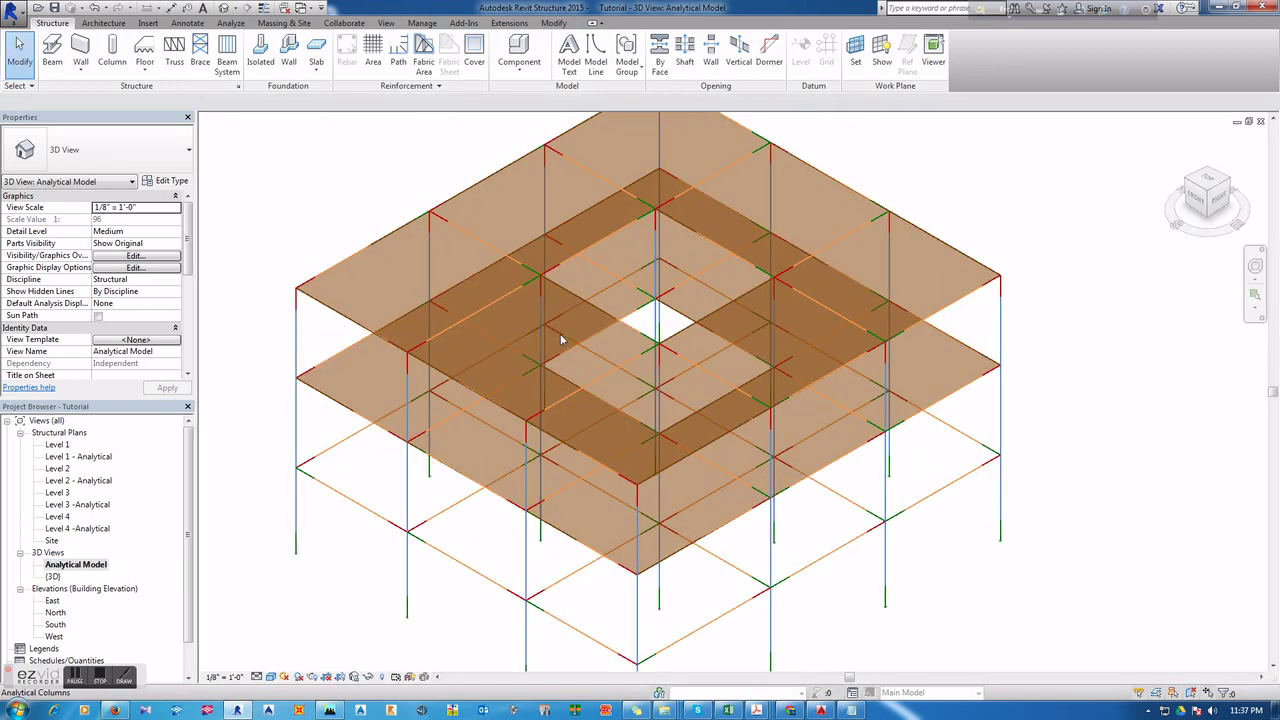
pyautogui.scroll(-2, 614, 372)
pyautogui.scroll(-3, 614, 372)
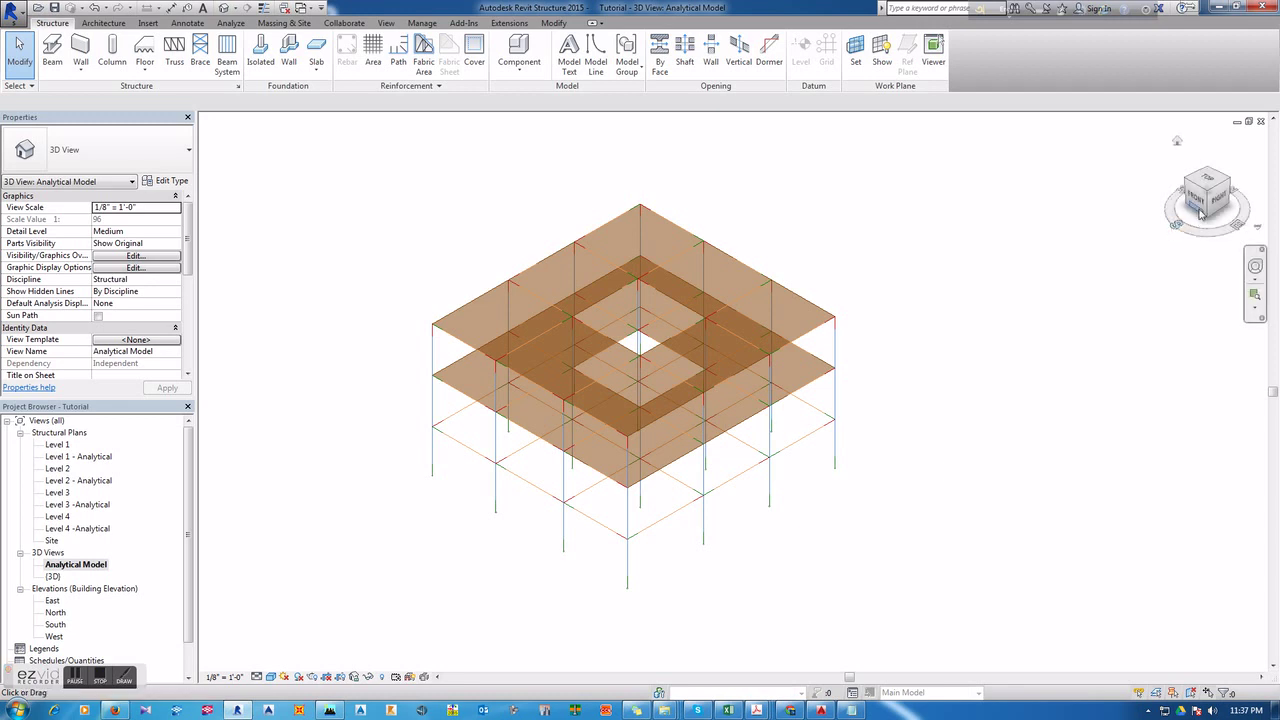
pyautogui.moveTo(1207, 195)
pyautogui.mouseDown()
pyautogui.moveTo(1190, 200)
pyautogui.moveTo(1205, 192)
pyautogui.mouseUp()
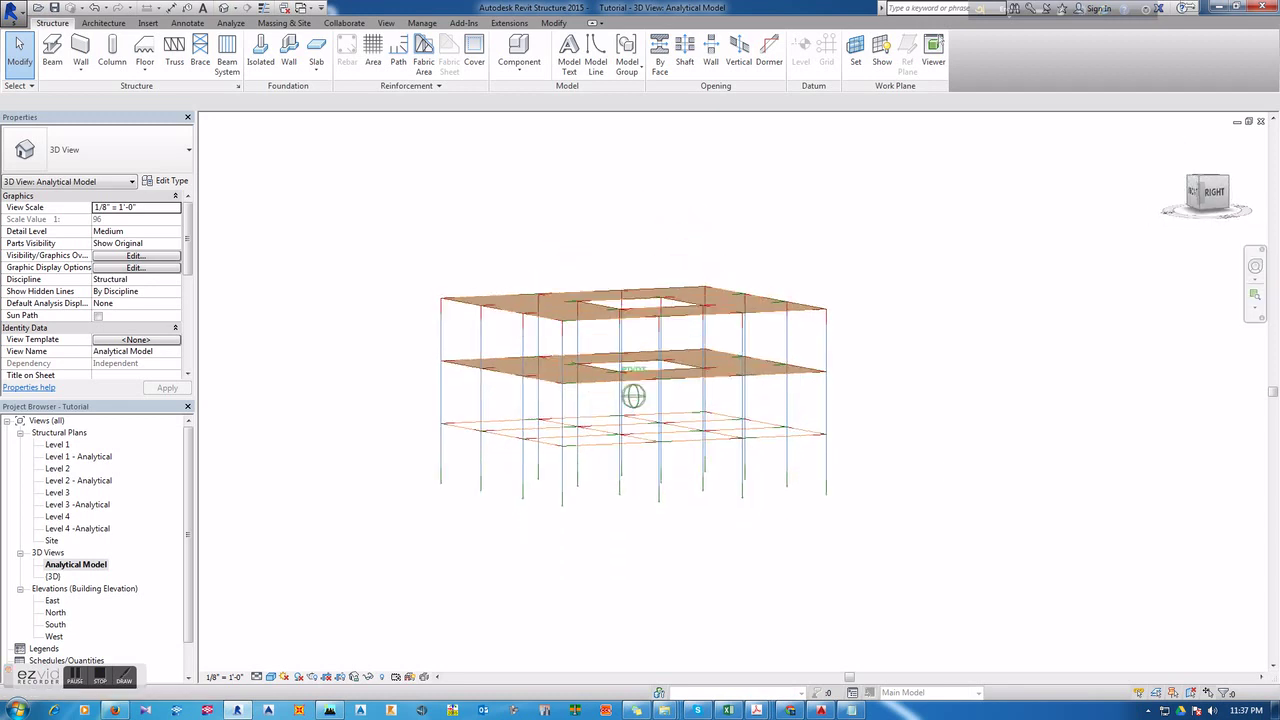
pyautogui.click(1196, 184)
pyautogui.moveTo(1207, 195); pyautogui.dragTo(1205, 196)
pyautogui.scroll(2, 779, 310)
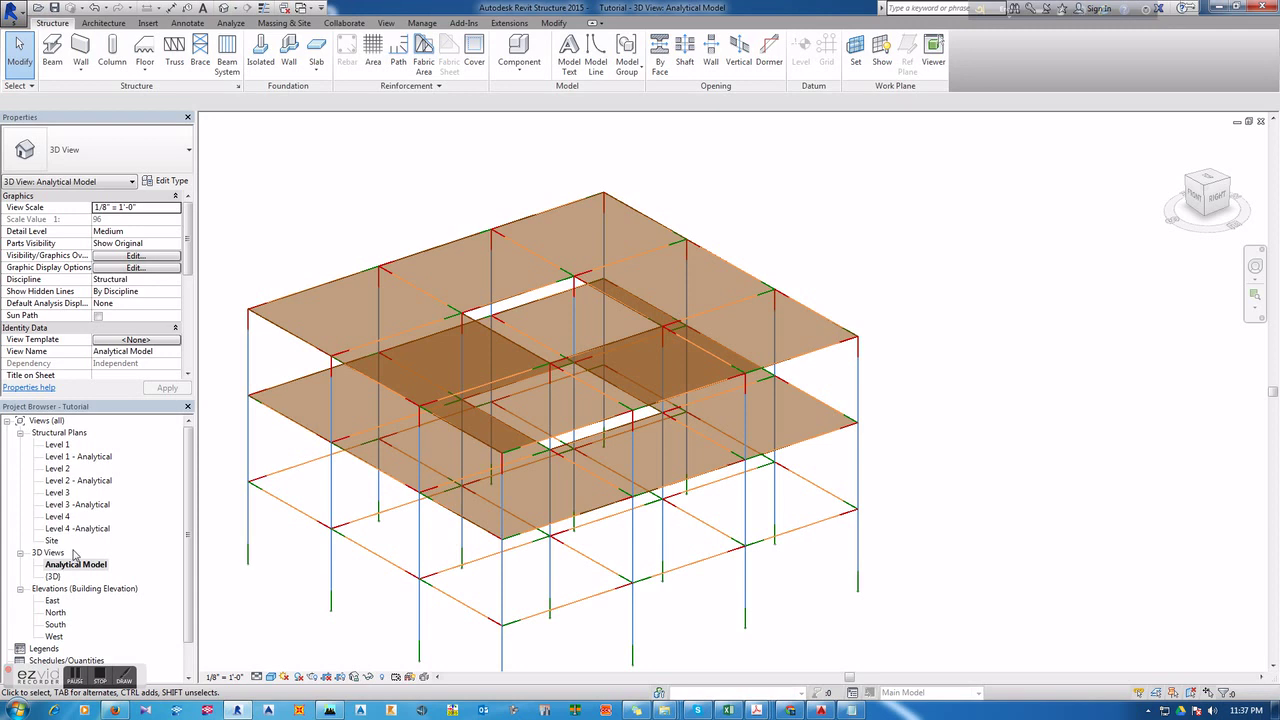
pyautogui.click(224, 8)
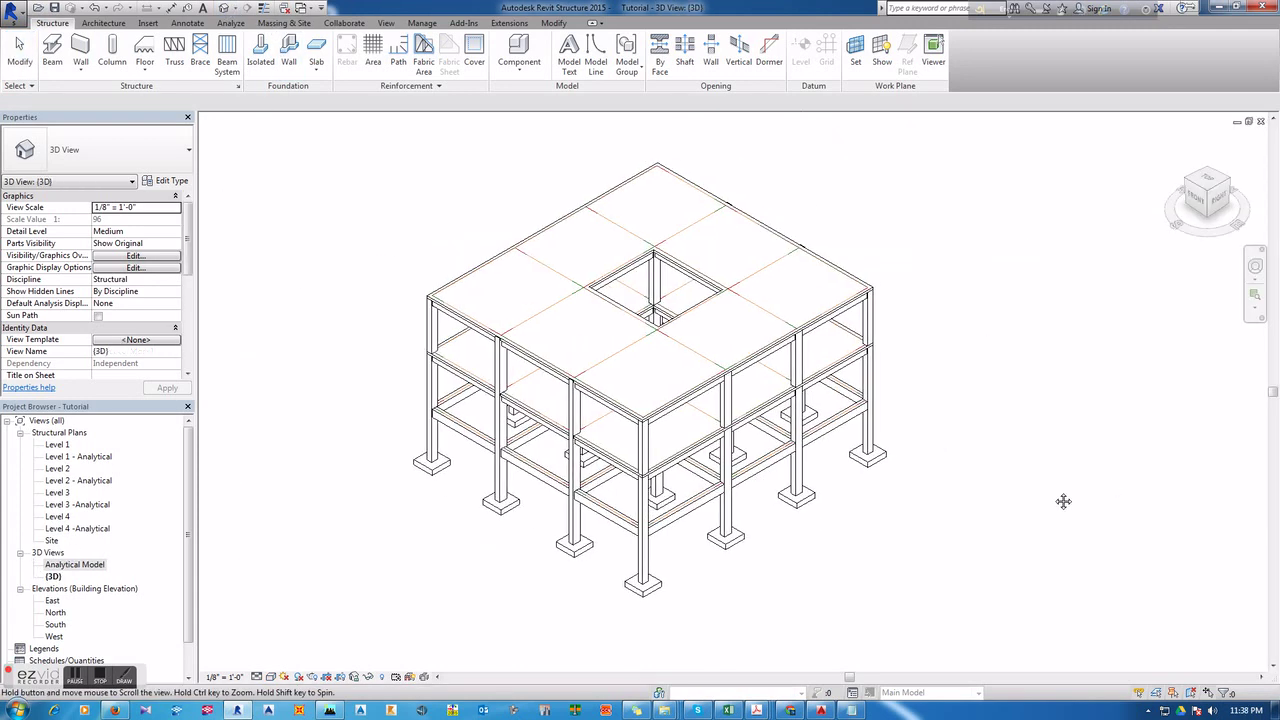
# Step: Bring up the whole Level 4 structural plan showing the central slab opening
pyautogui.doubleClick(68, 518)
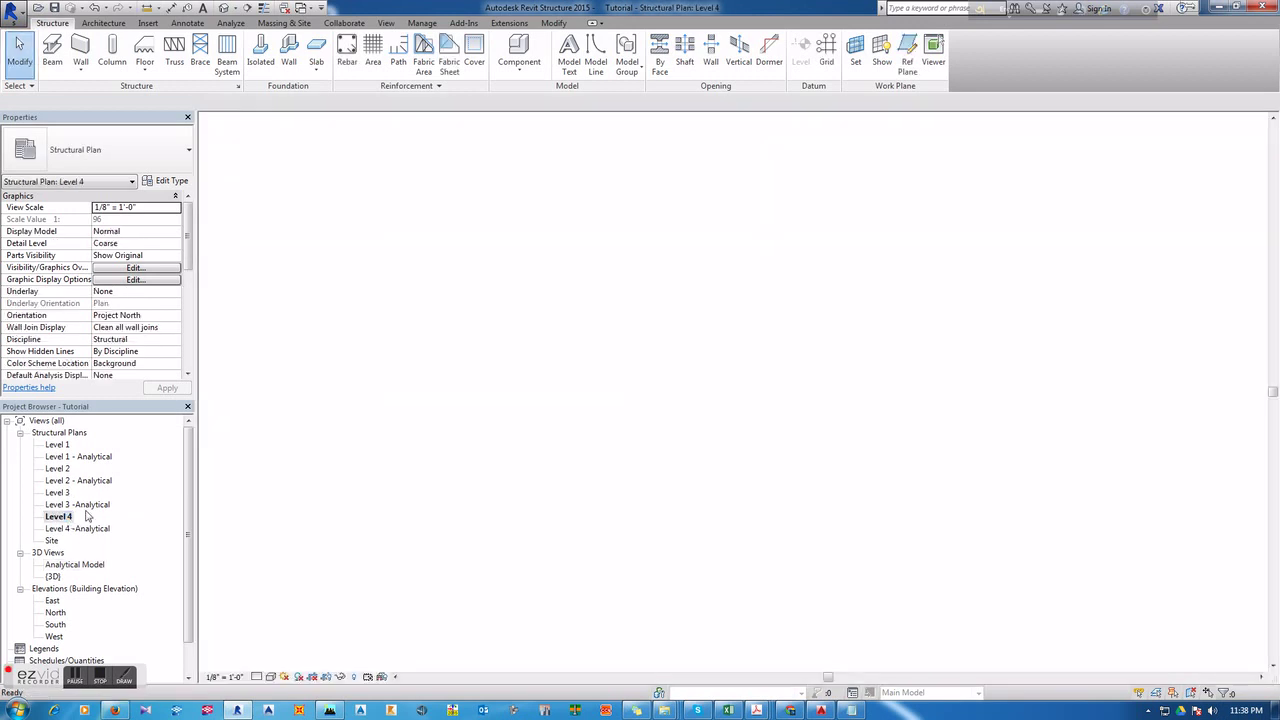
pyautogui.scroll(-1, 620, 430)
pyautogui.moveTo(651, 460); pyautogui.dragTo(645, 407, button='middle')
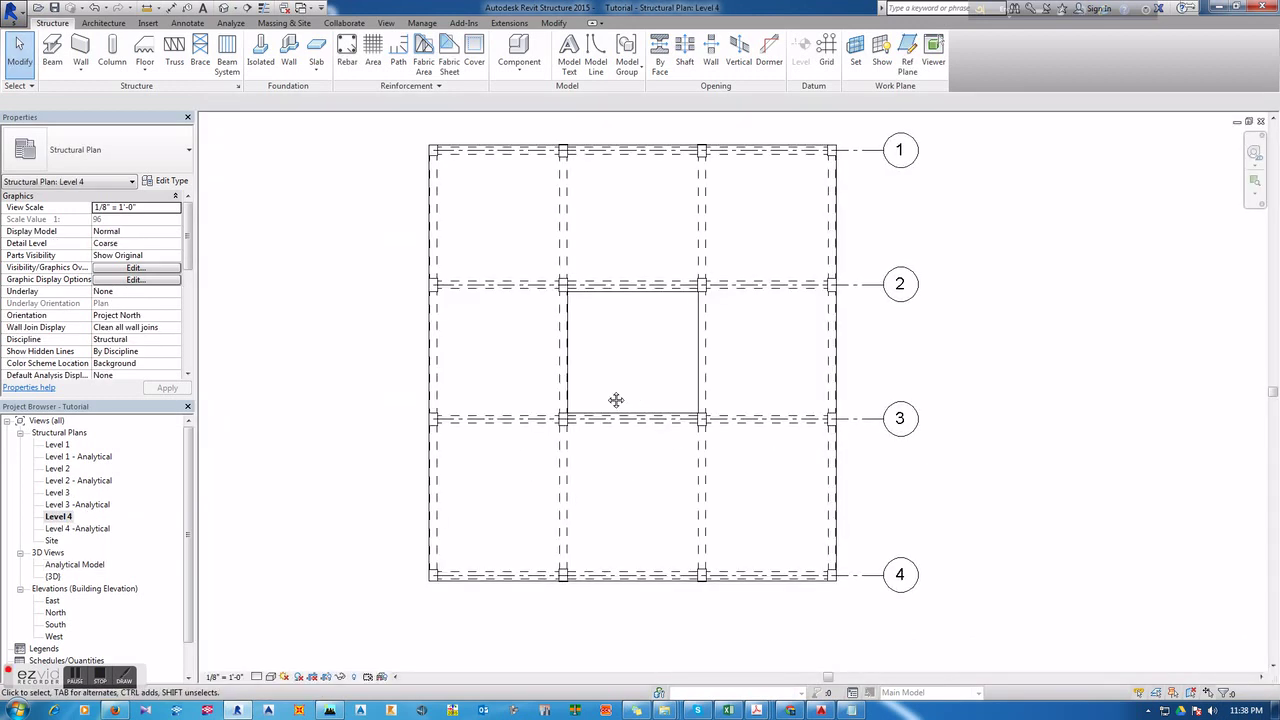